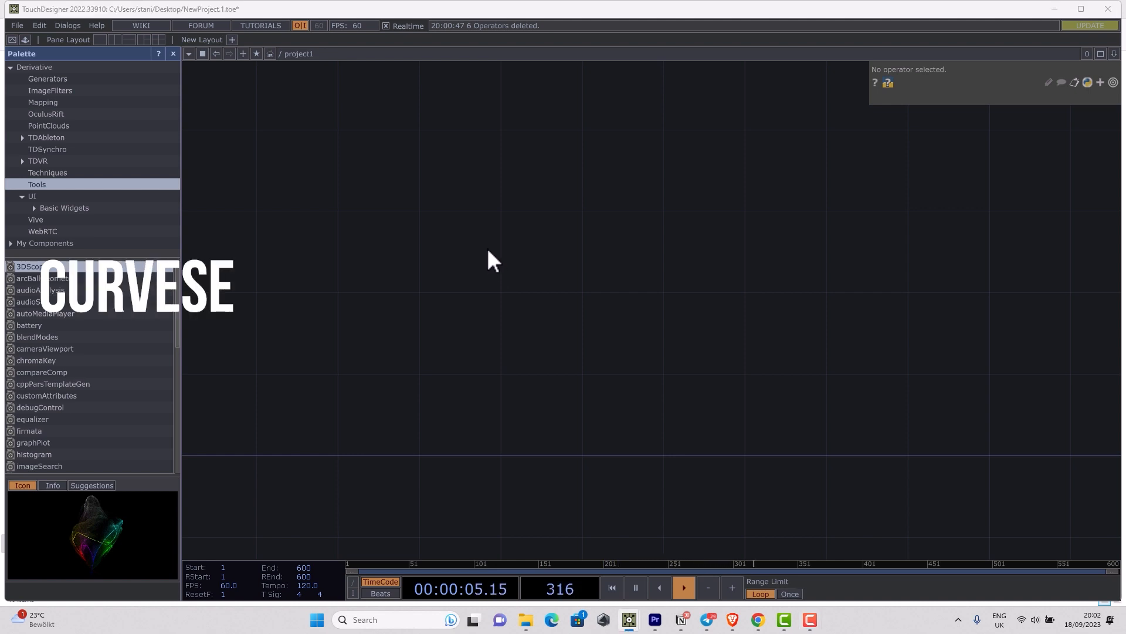
Step: Add a Curvesect SOP (curvesect1) from the SOP family and frame it in the network
{"action": "key", "text": "Tab"}
{"action": "left_click", "coordinate": [385, 101]}
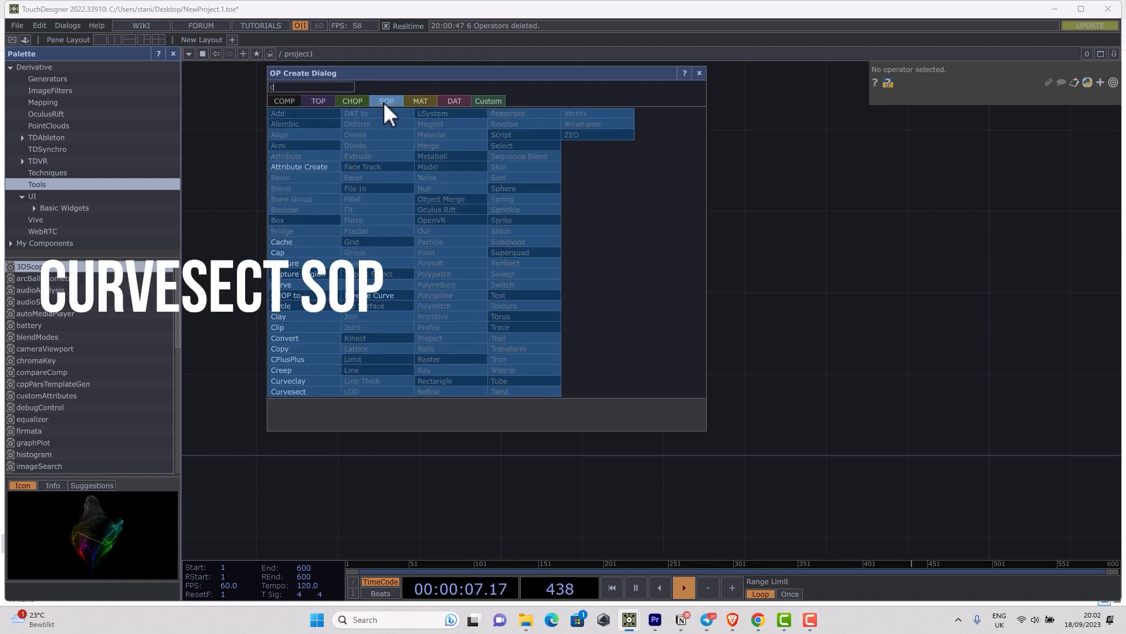
{"action": "type", "text": "c"}
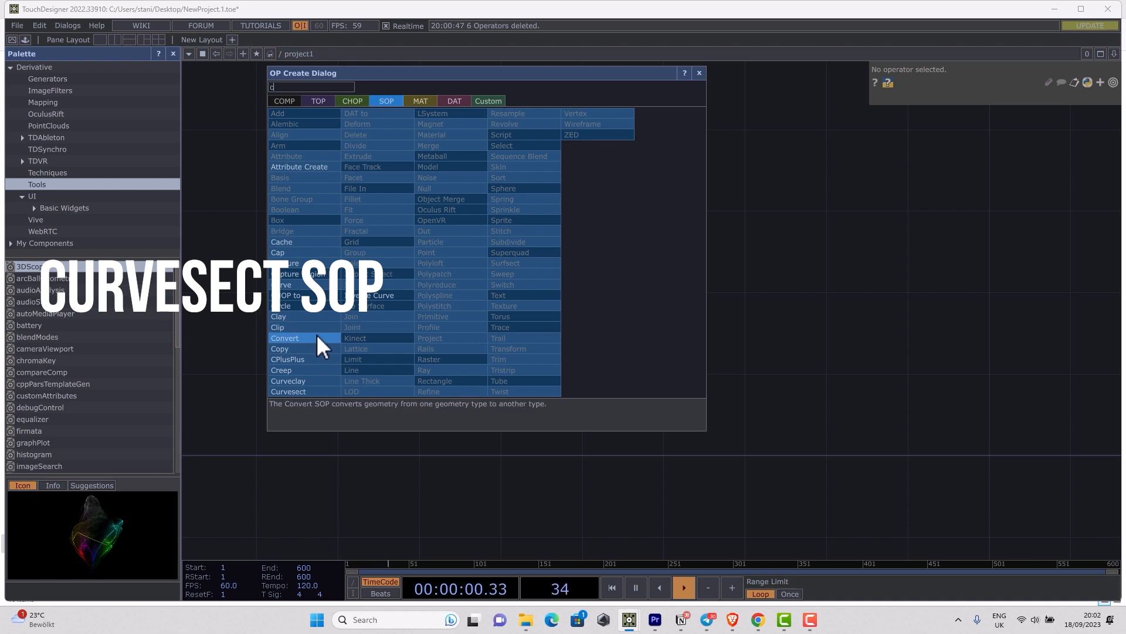
{"action": "left_click", "coordinate": [299, 391]}
{"action": "left_click", "coordinate": [608, 297]}
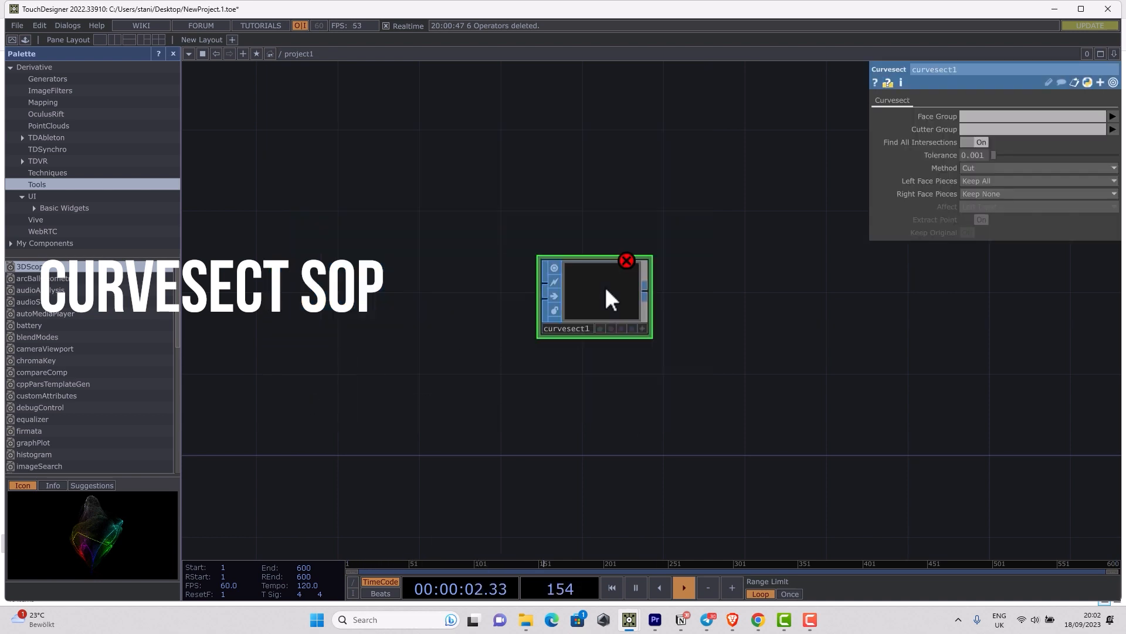
{"action": "scroll", "coordinate": [644, 220], "scroll_direction": "up", "scroll_amount": 3}
{"action": "left_click_drag", "start_coordinate": [643, 221], "coordinate": [713, 211]}
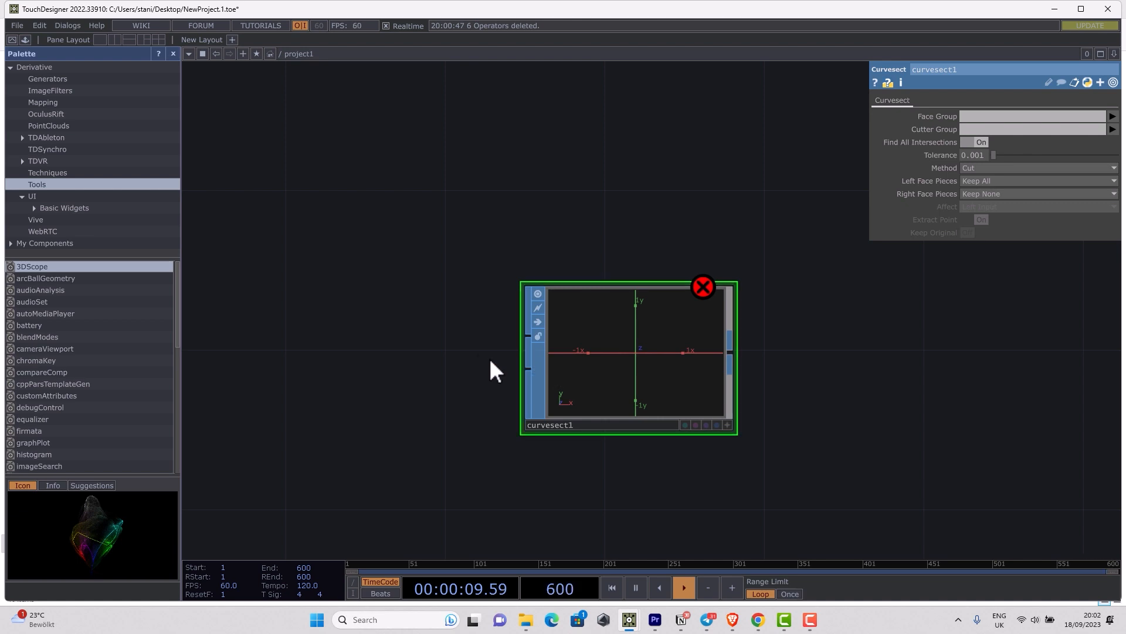
{"action": "left_click_drag", "start_coordinate": [478, 361], "coordinate": [544, 312]}
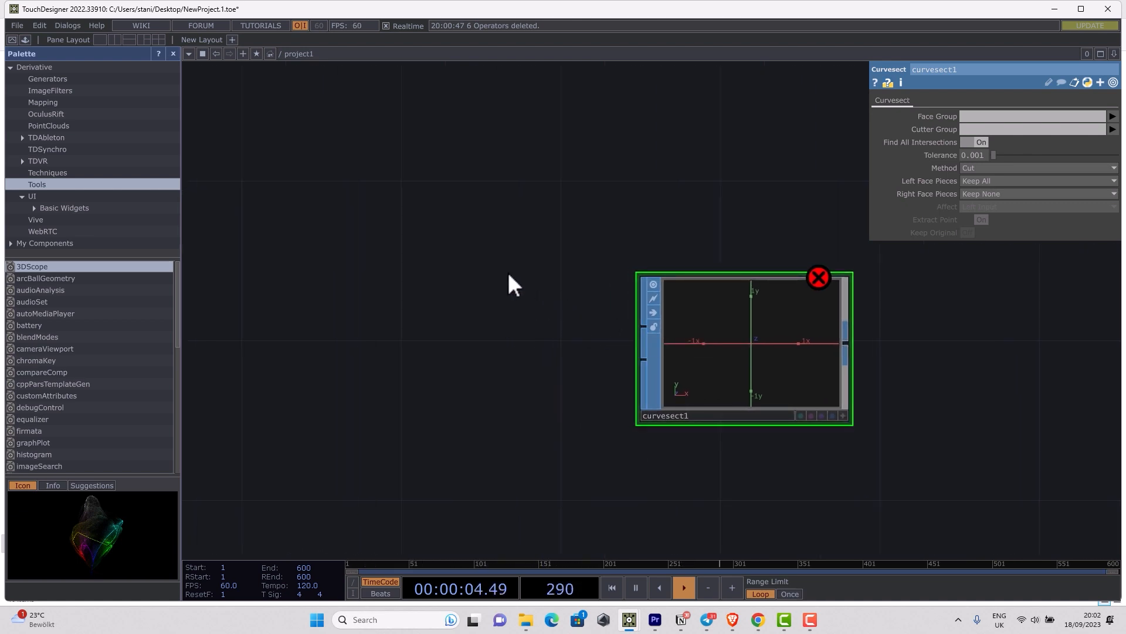
Step: Add a Text SOP reading 'HOU2touch' and wire text1 into curvesect1
{"action": "key", "text": "Tab"}
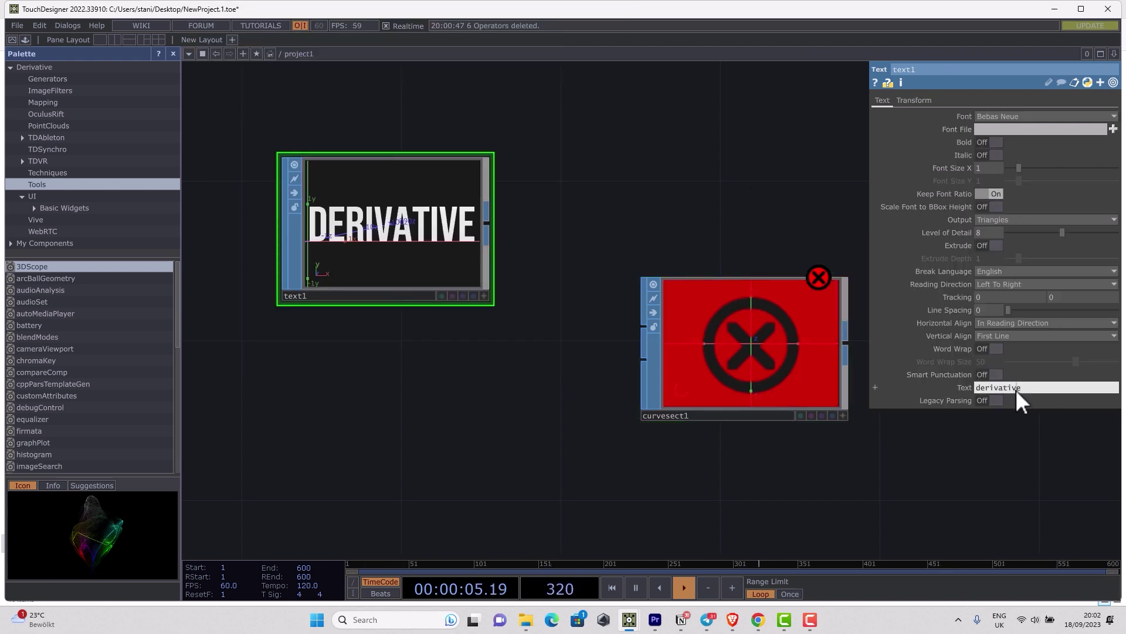
{"action": "double_click", "coordinate": [1015, 389]}
{"action": "type", "text": "ch"}
{"action": "key", "text": "Return"}
{"action": "scroll", "coordinate": [352, 238], "scroll_direction": "up", "scroll_amount": 3}
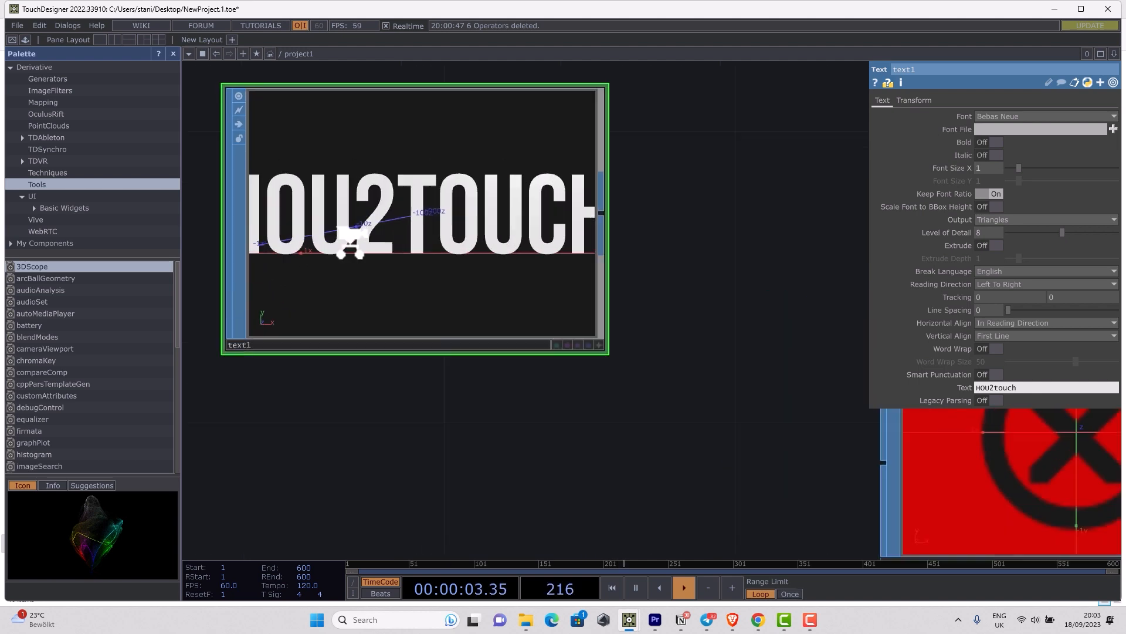
{"action": "scroll", "coordinate": [351, 241], "scroll_direction": "down", "scroll_amount": 1}
{"action": "scroll", "coordinate": [497, 287], "scroll_direction": "down", "scroll_amount": 3}
{"action": "left_click_drag", "start_coordinate": [536, 234], "coordinate": [643, 299]}
{"action": "left_click_drag", "start_coordinate": [522, 353], "coordinate": [573, 332]}
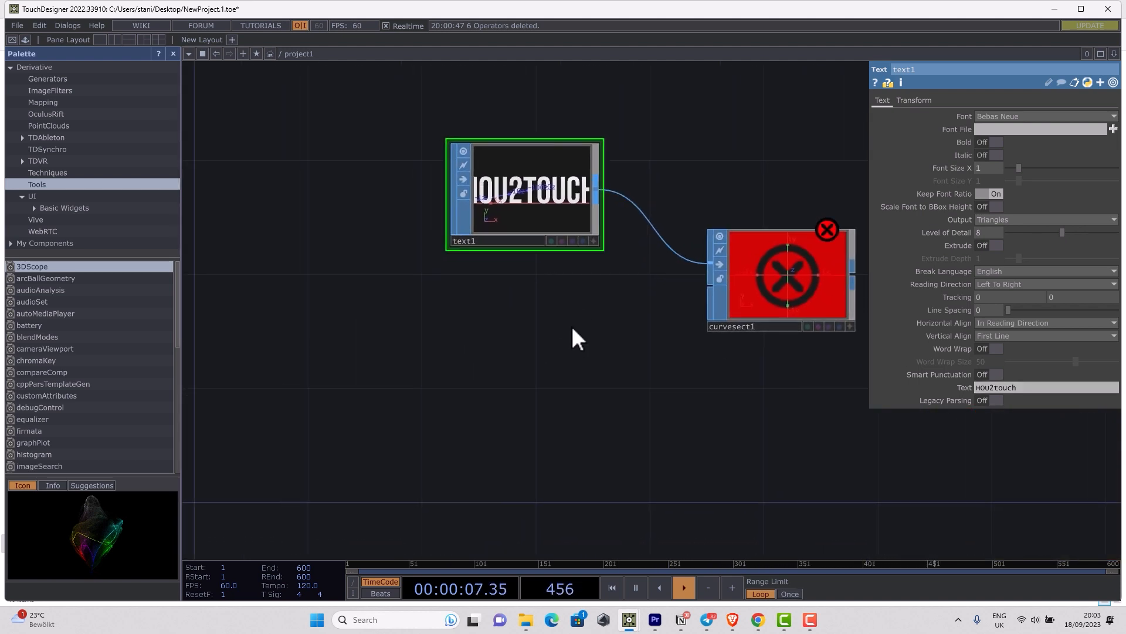
Step: Add a NURBS Grid SOP and set text1's output to Open Polygons
{"action": "key", "text": "Tab"}
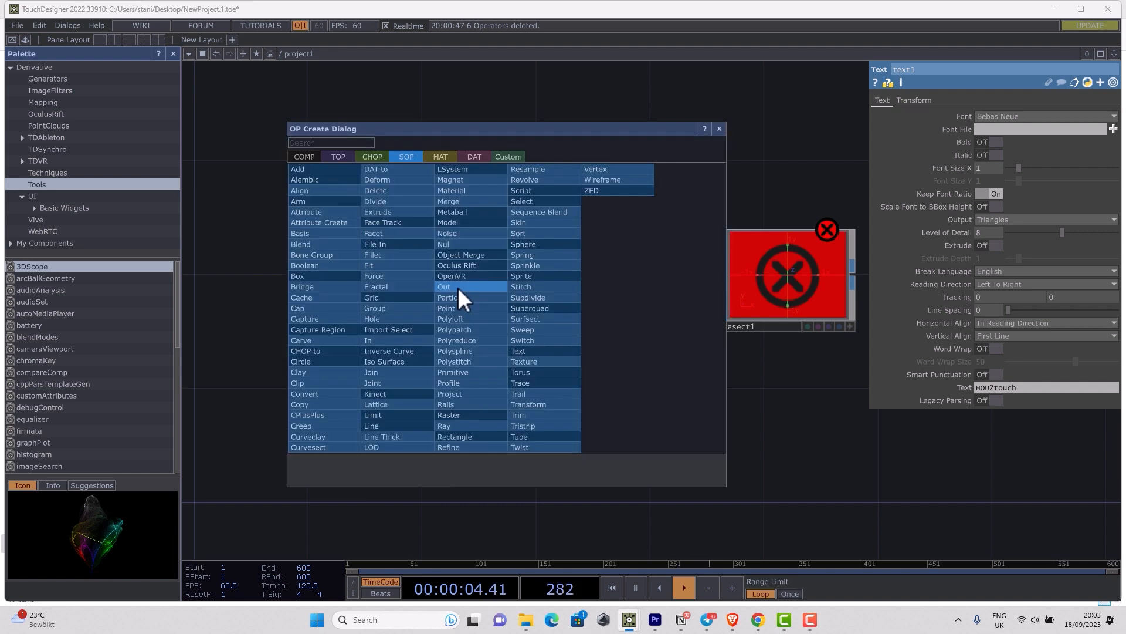
{"action": "type", "text": "grid"}
{"action": "left_click", "coordinate": [454, 283]}
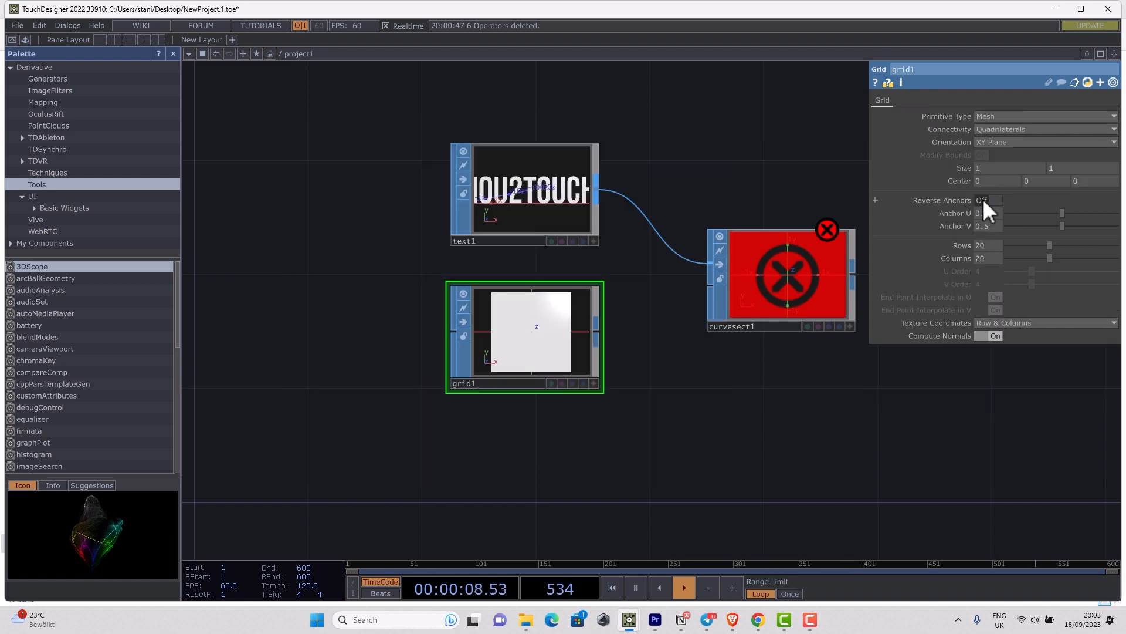
{"action": "left_click", "coordinate": [992, 159]}
{"action": "left_click", "coordinate": [529, 198]}
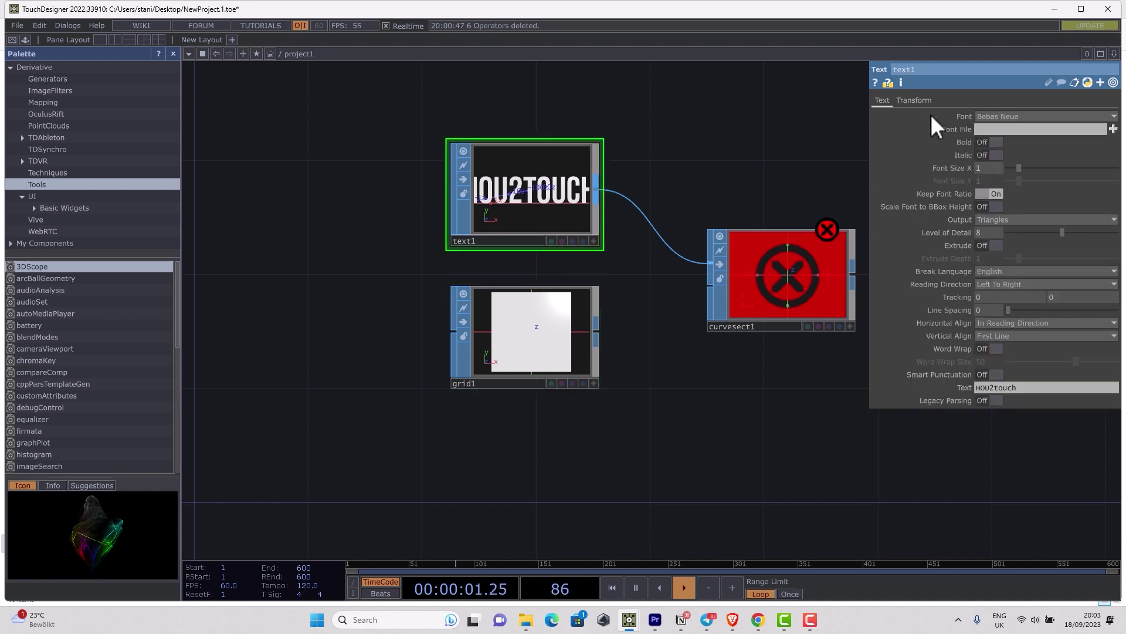
{"action": "left_click", "coordinate": [1006, 221]}
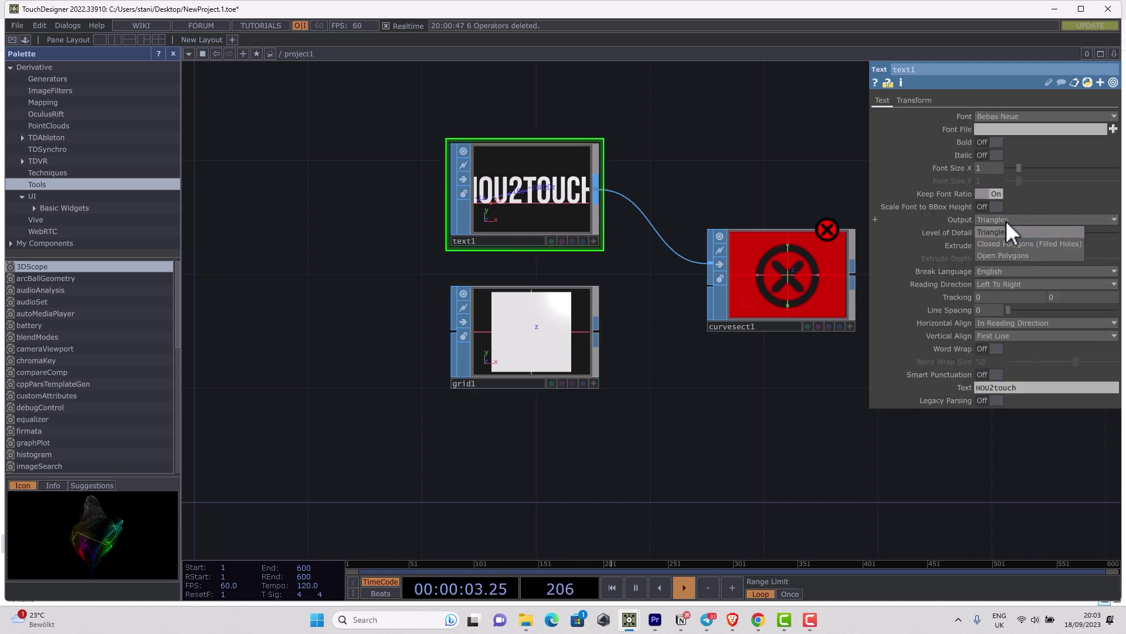
{"action": "left_click", "coordinate": [998, 258]}
{"action": "left_click_drag", "start_coordinate": [777, 211], "coordinate": [674, 182]}
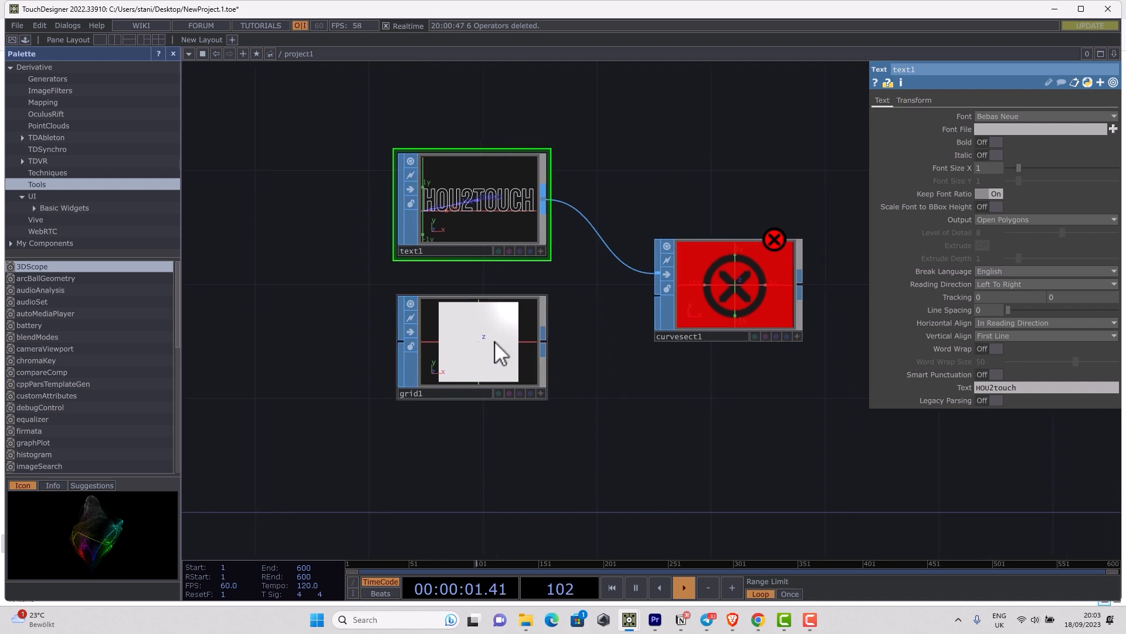
Step: Give grid1 50 rows and 50 columns
{"action": "left_click", "coordinate": [495, 341]}
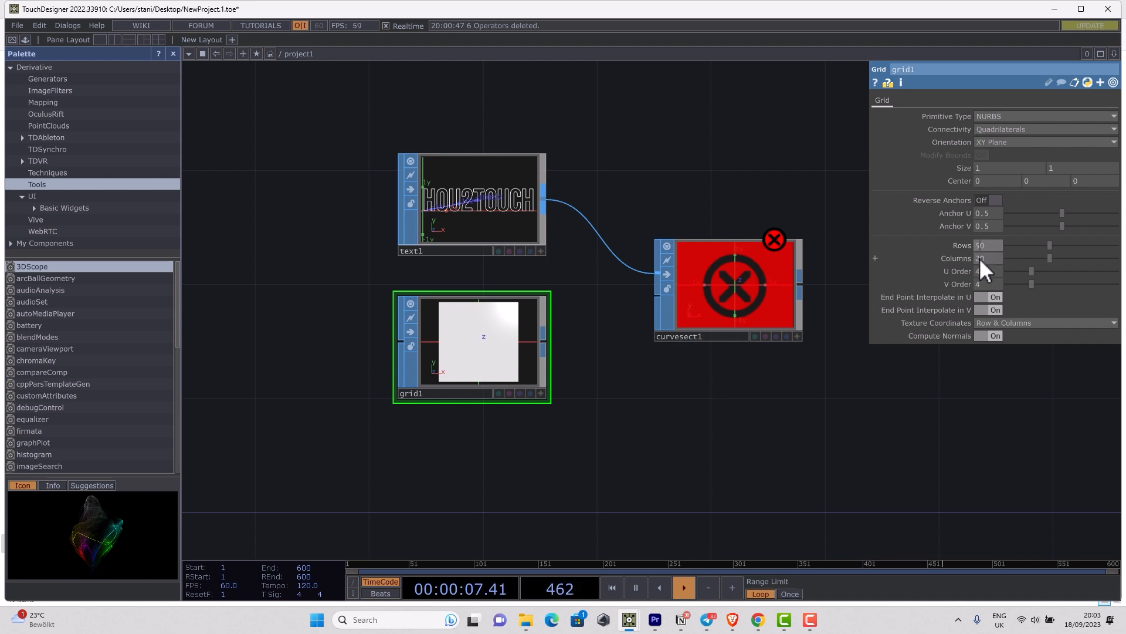
{"action": "type", "text": "50"}
{"action": "key", "text": "Tab"}
{"action": "type", "text": "50"}
{"action": "key", "text": "Return"}
{"action": "right_click", "coordinate": [550, 340]}
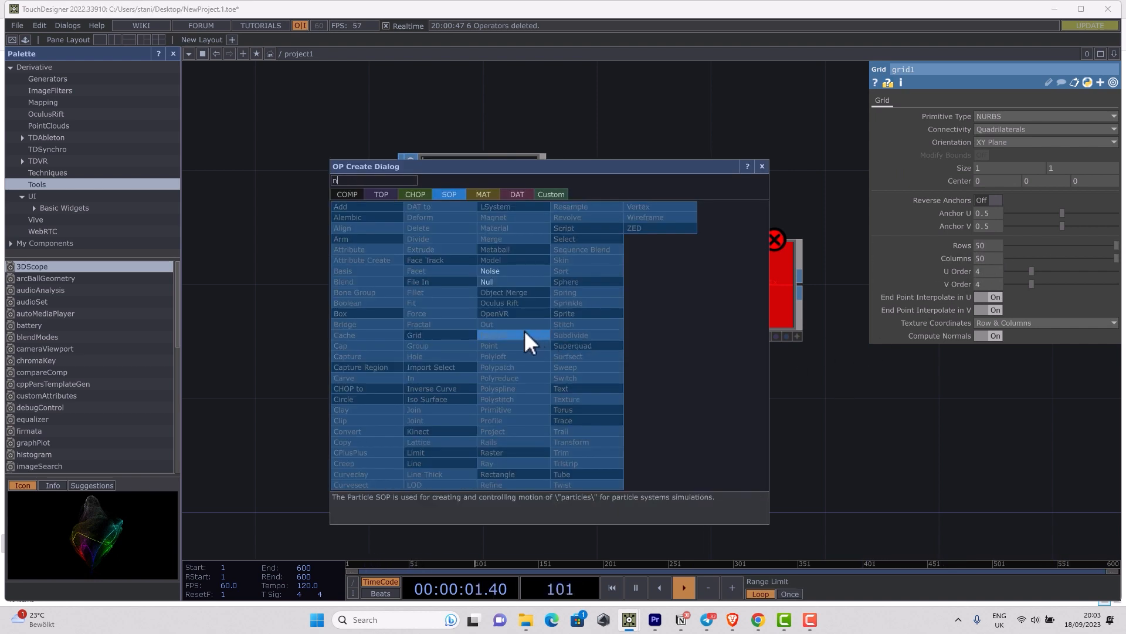
Step: Add noise1 after grid1 feeding curvesect1, then split the workspace into two panes
{"action": "left_click", "coordinate": [493, 270]}
{"action": "left_click", "coordinate": [645, 344]}
{"action": "left_click_drag", "start_coordinate": [441, 335], "coordinate": [326, 335]}
{"action": "mouse_move", "coordinate": [646, 363]}
{"action": "left_mouse_down"}
{"action": "mouse_move", "coordinate": [582, 361]}
{"action": "mouse_move", "coordinate": [726, 329]}
{"action": "left_mouse_up"}
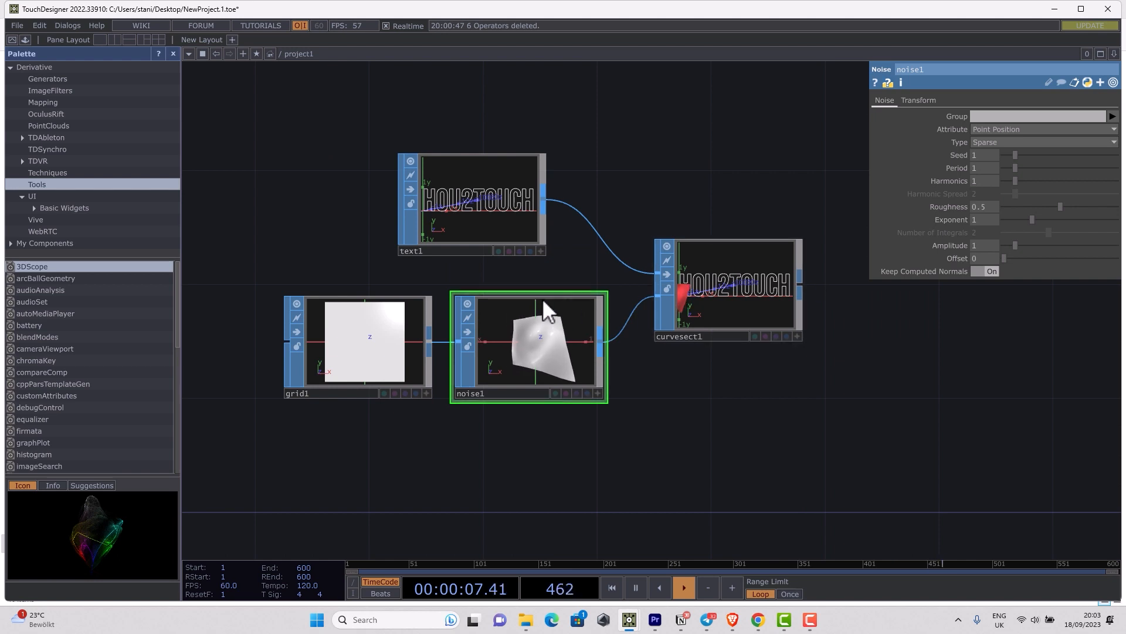
{"action": "left_click", "coordinate": [1113, 53]}
{"action": "left_click", "coordinate": [660, 54]}
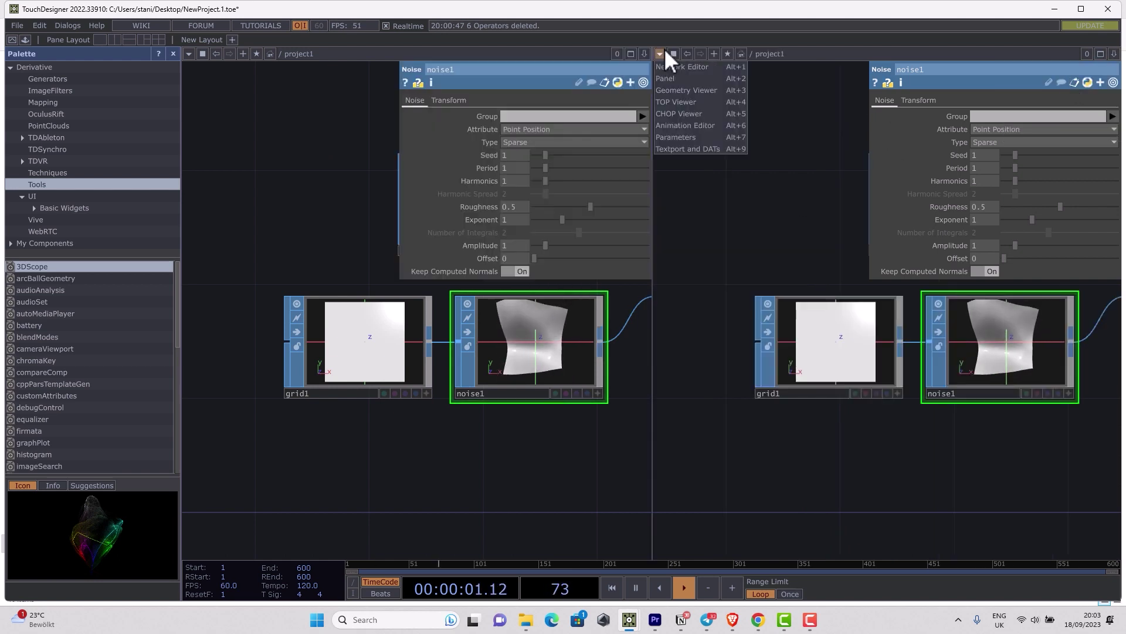
Step: Make the right pane a 3D geometry viewer displaying text1 and noise1
{"action": "left_click", "coordinate": [693, 88]}
{"action": "left_click", "coordinate": [176, 53]}
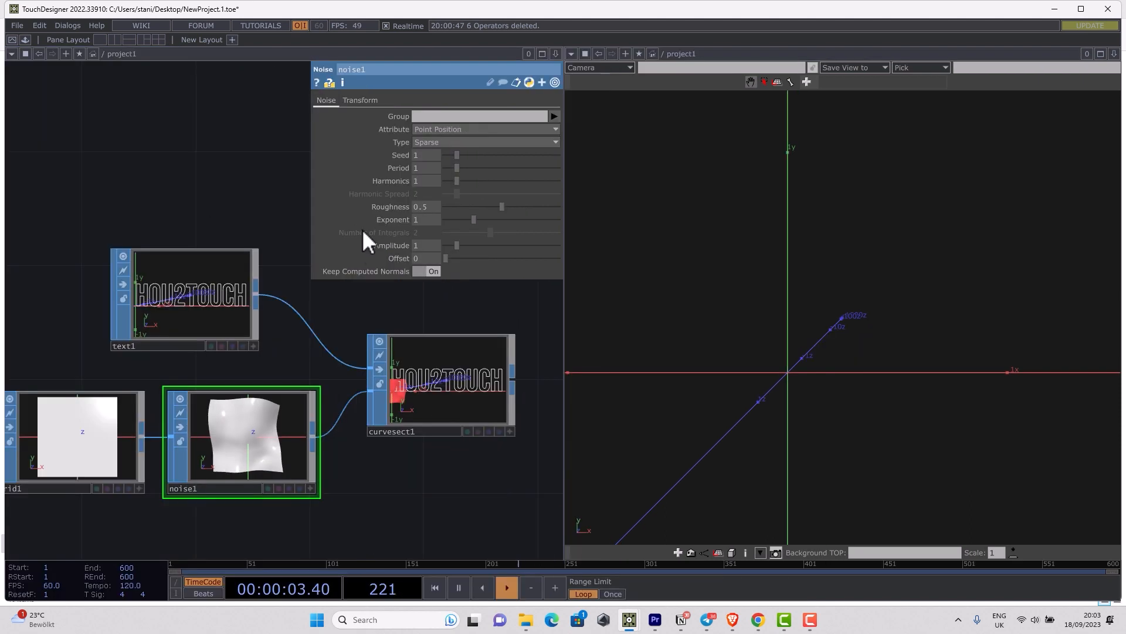
{"action": "left_click", "coordinate": [244, 345]}
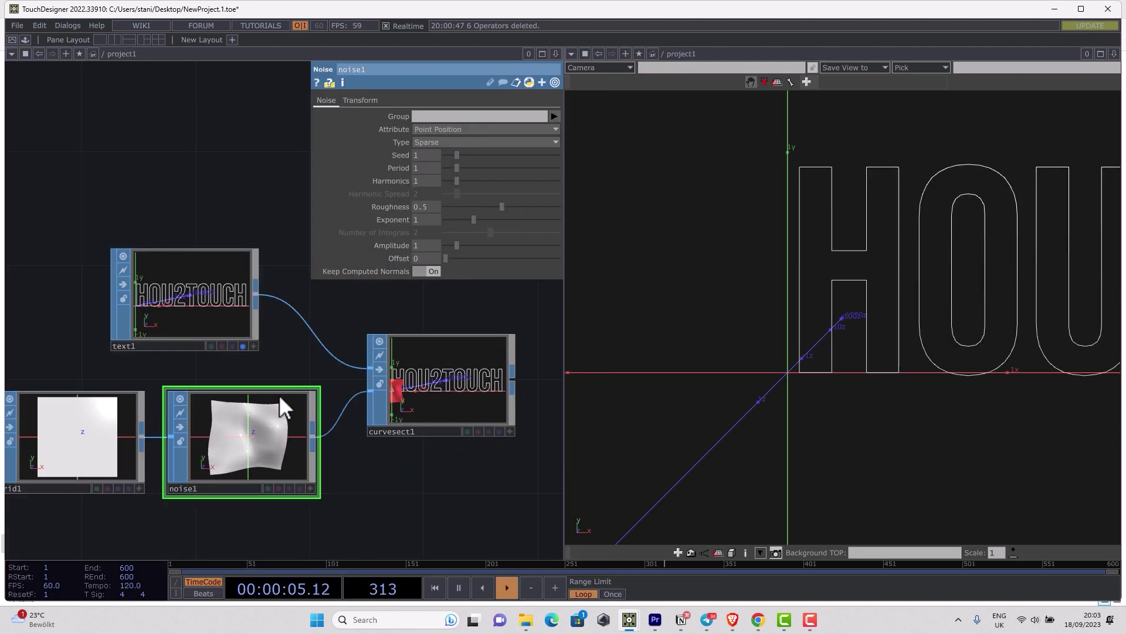
{"action": "left_click", "coordinate": [300, 487]}
{"action": "mouse_move", "coordinate": [819, 334]}
{"action": "left_mouse_down"}
{"action": "mouse_move", "coordinate": [863, 356]}
{"action": "mouse_move", "coordinate": [889, 343]}
{"action": "left_mouse_up"}
Step: Center text1 horizontally and frame the geometry from the front
{"action": "left_click", "coordinate": [189, 300]}
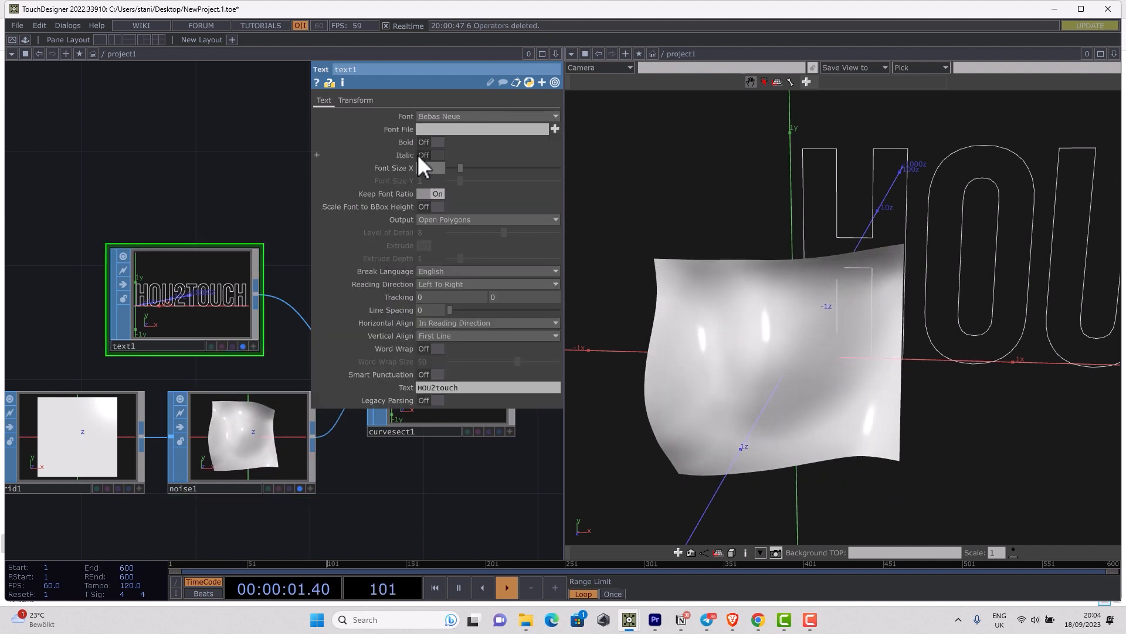
{"action": "scroll", "coordinate": [420, 161], "scroll_direction": "down", "scroll_amount": 2}
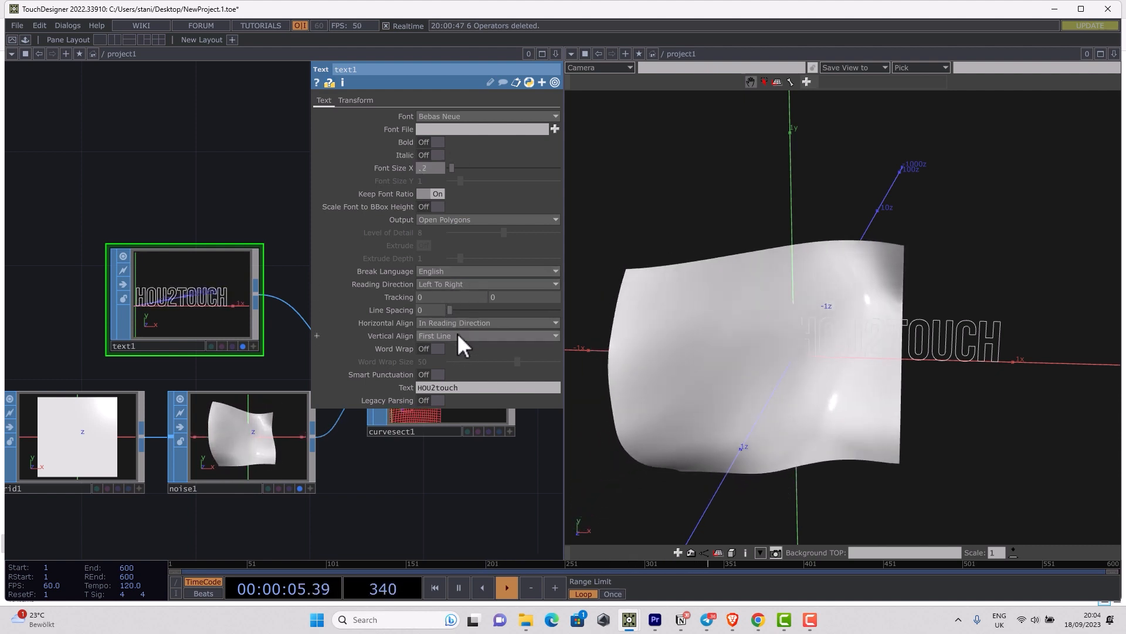
{"action": "left_click", "coordinate": [456, 325]}
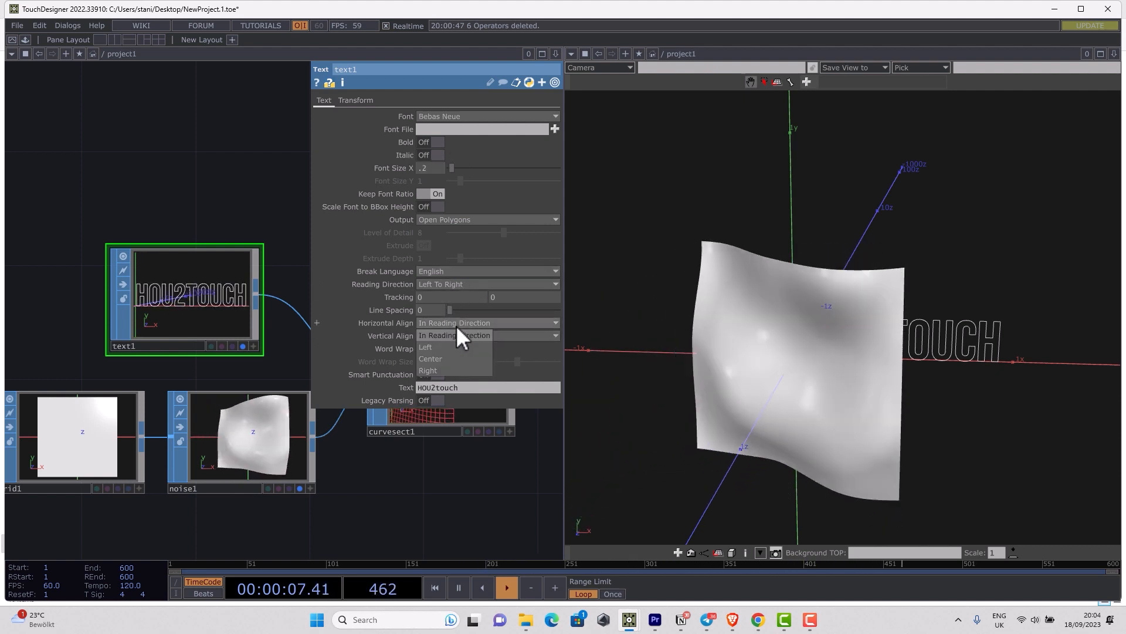
{"action": "left_click", "coordinate": [445, 356]}
{"action": "mouse_move", "coordinate": [972, 439]}
{"action": "left_mouse_down"}
{"action": "mouse_move", "coordinate": [920, 417]}
{"action": "mouse_move", "coordinate": [930, 352]}
{"action": "mouse_move", "coordinate": [1081, 390]}
{"action": "left_mouse_up"}
{"action": "key", "text": "h"}
Step: Enlarge grid1 to size 1.4 and display curvesect1's result in the viewer
{"action": "left_click", "coordinate": [48, 434]}
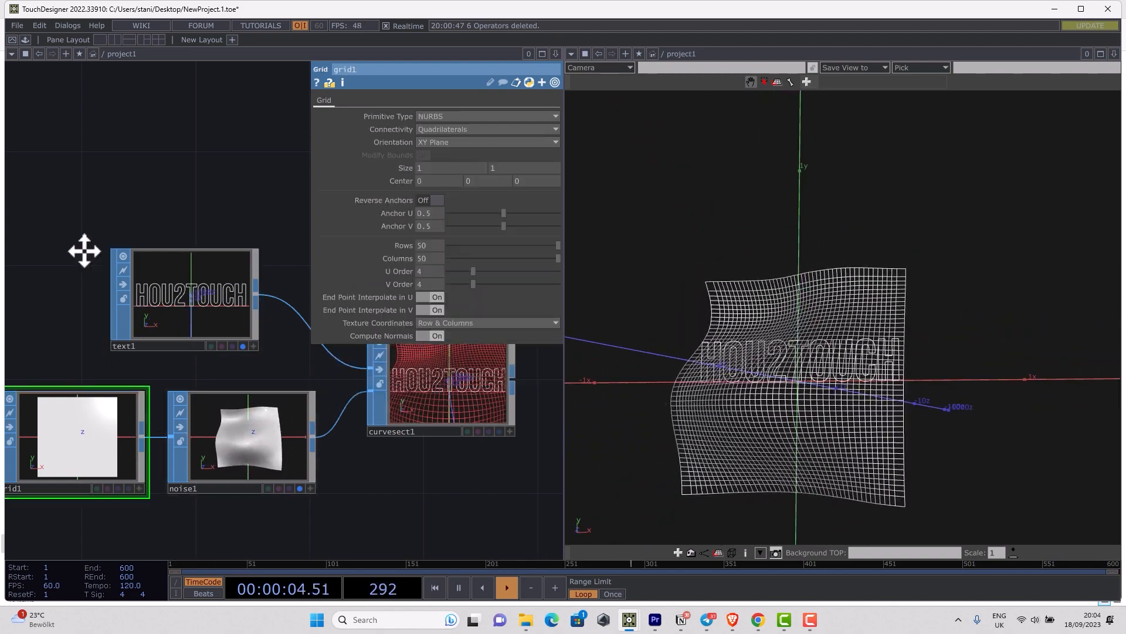
{"action": "left_click_drag", "start_coordinate": [88, 245], "coordinate": [184, 235]}
{"action": "left_click_drag", "start_coordinate": [406, 165], "coordinate": [389, 170]}
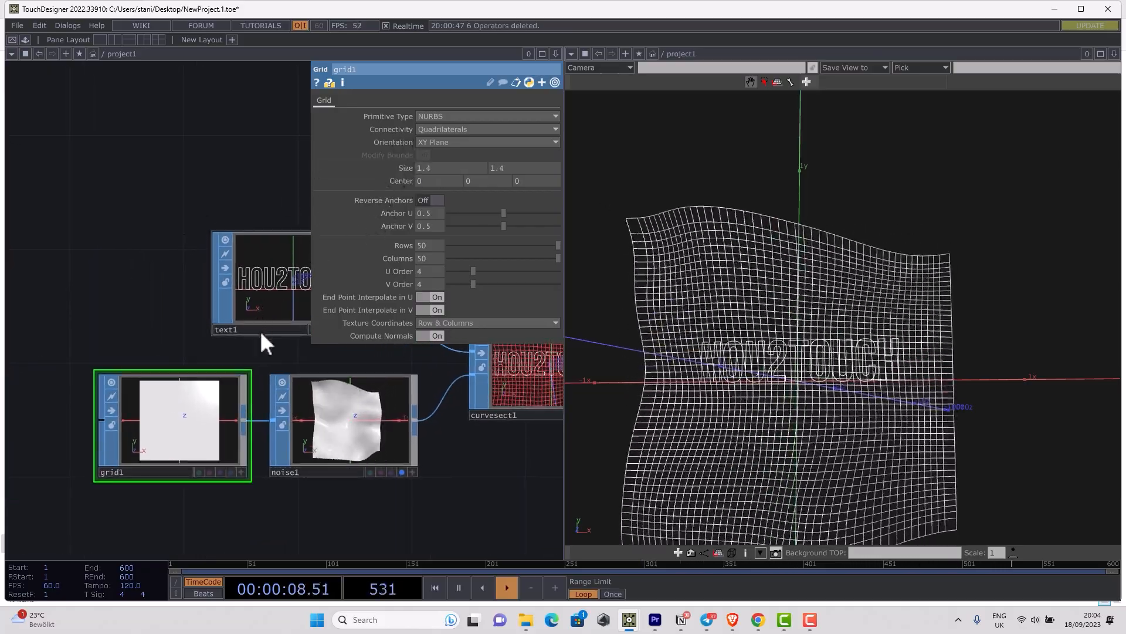
{"action": "left_click_drag", "start_coordinate": [451, 471], "coordinate": [316, 465]}
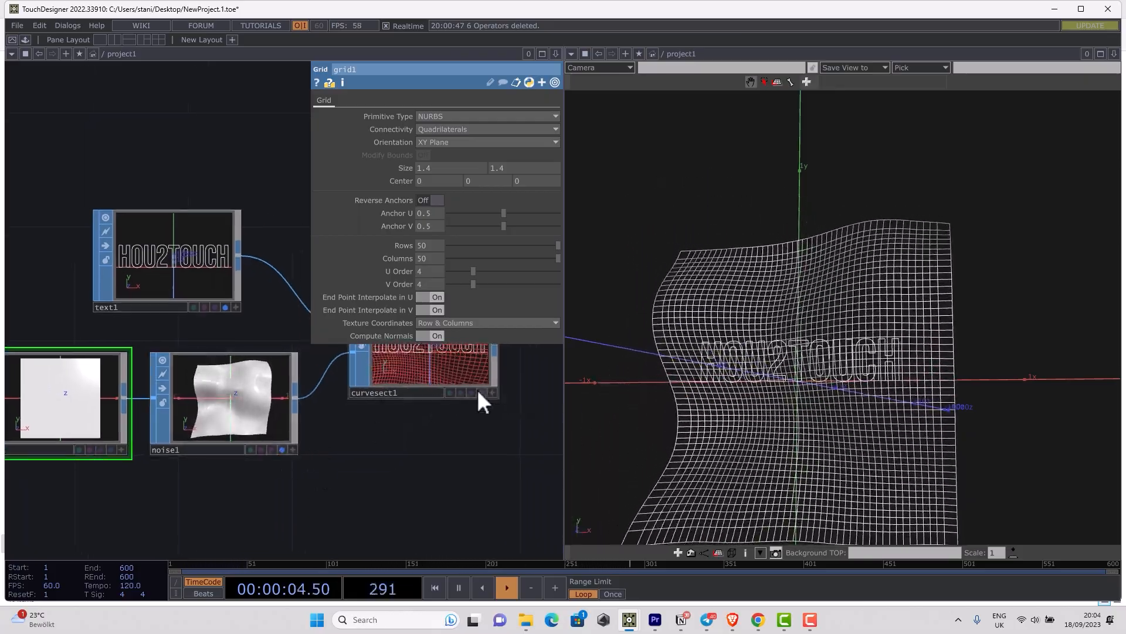
{"action": "left_click", "coordinate": [481, 392]}
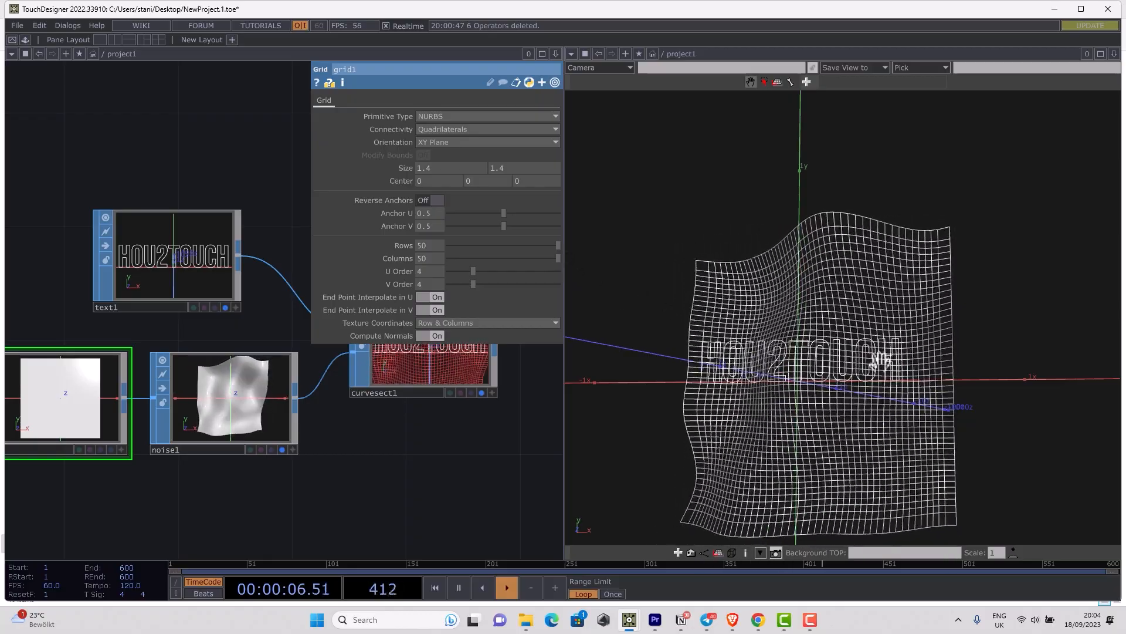
Step: Enable point markers in the viewer's Display Options, then select noise1
{"action": "right_click", "coordinate": [894, 262]}
{"action": "mouse_move", "coordinate": [941, 278]}
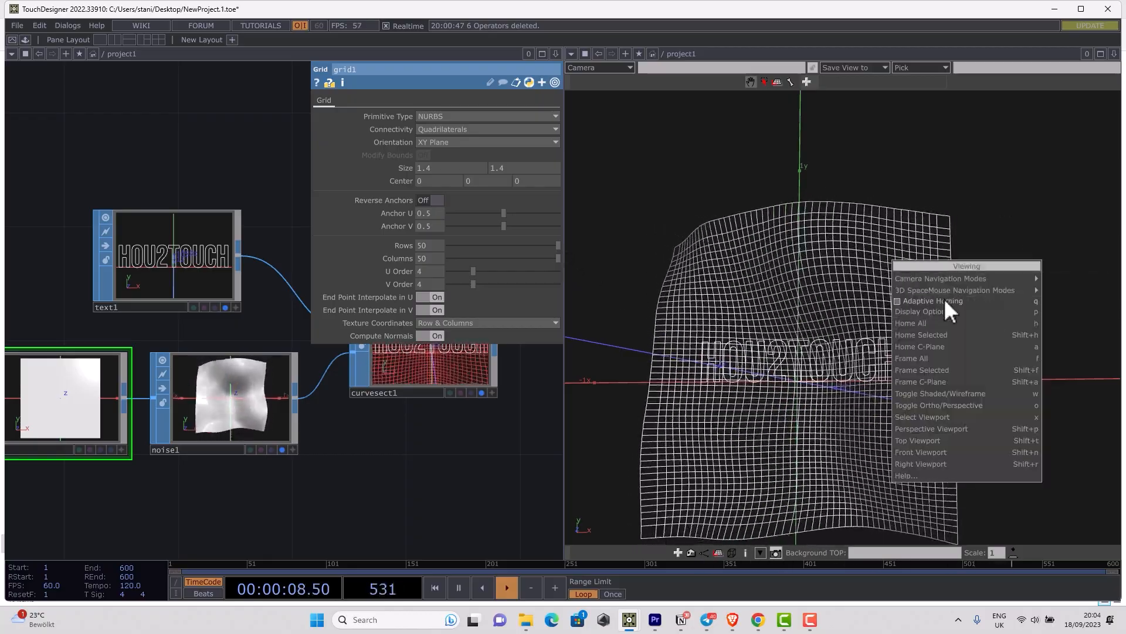
{"action": "left_click", "coordinate": [933, 313]}
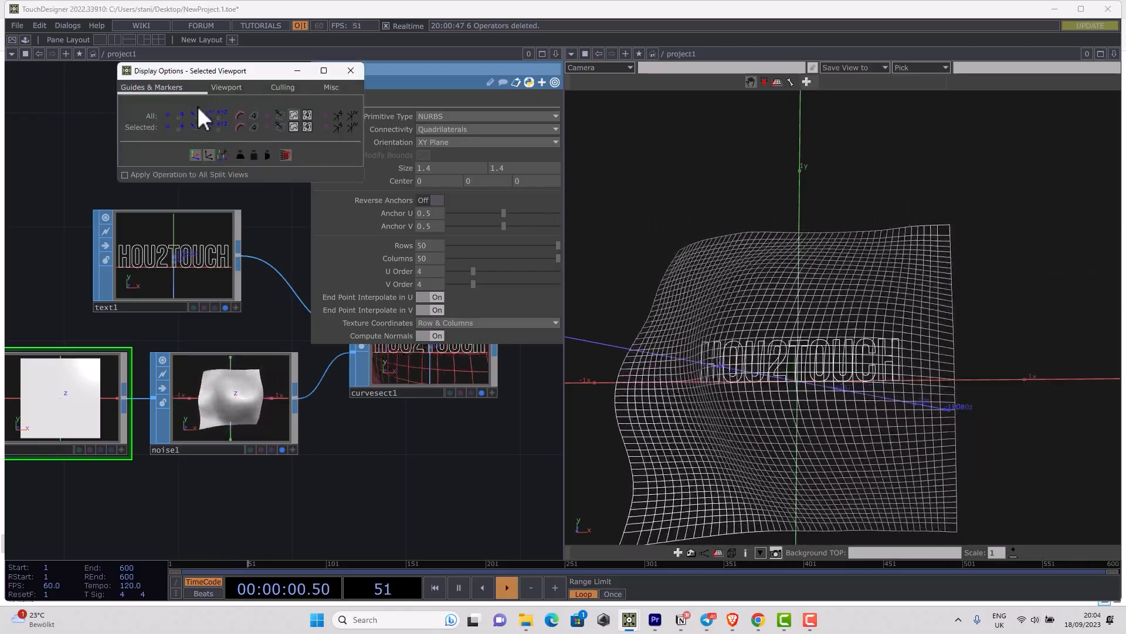
{"action": "left_click", "coordinate": [166, 114]}
{"action": "scroll", "coordinate": [854, 401], "scroll_direction": "up", "scroll_amount": 5}
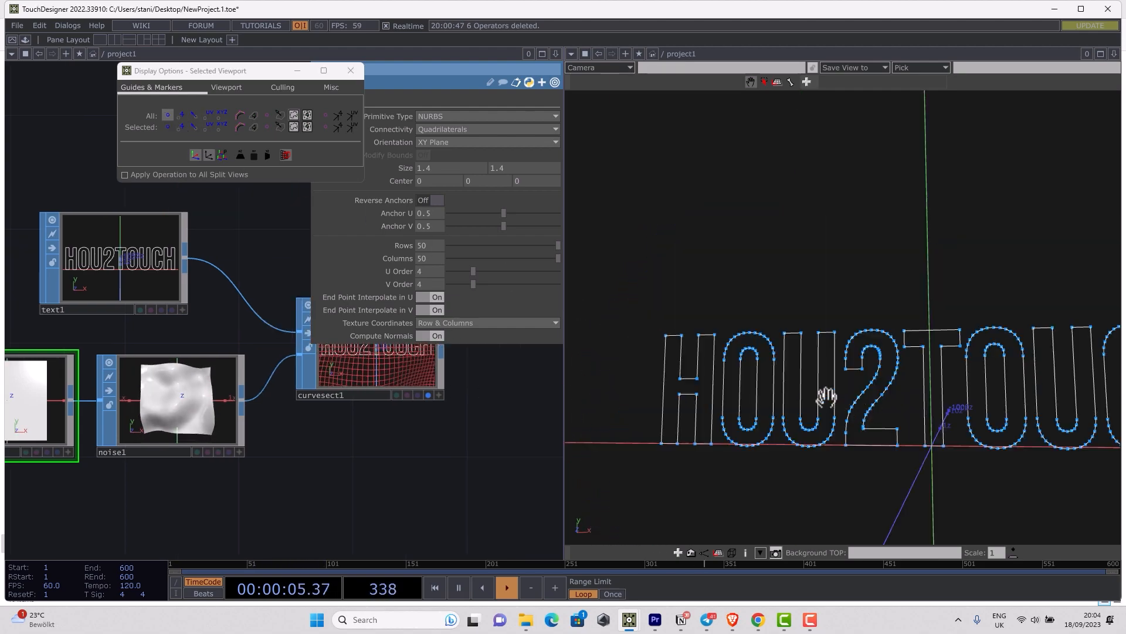
{"action": "left_click", "coordinate": [455, 588]}
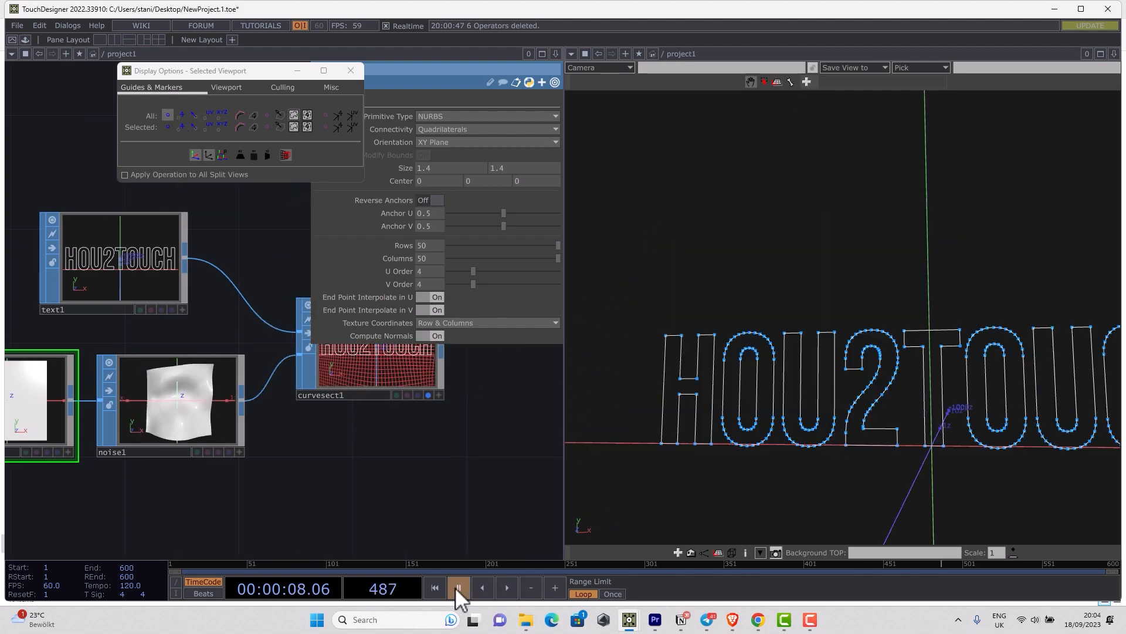
{"action": "left_click", "coordinate": [499, 585]}
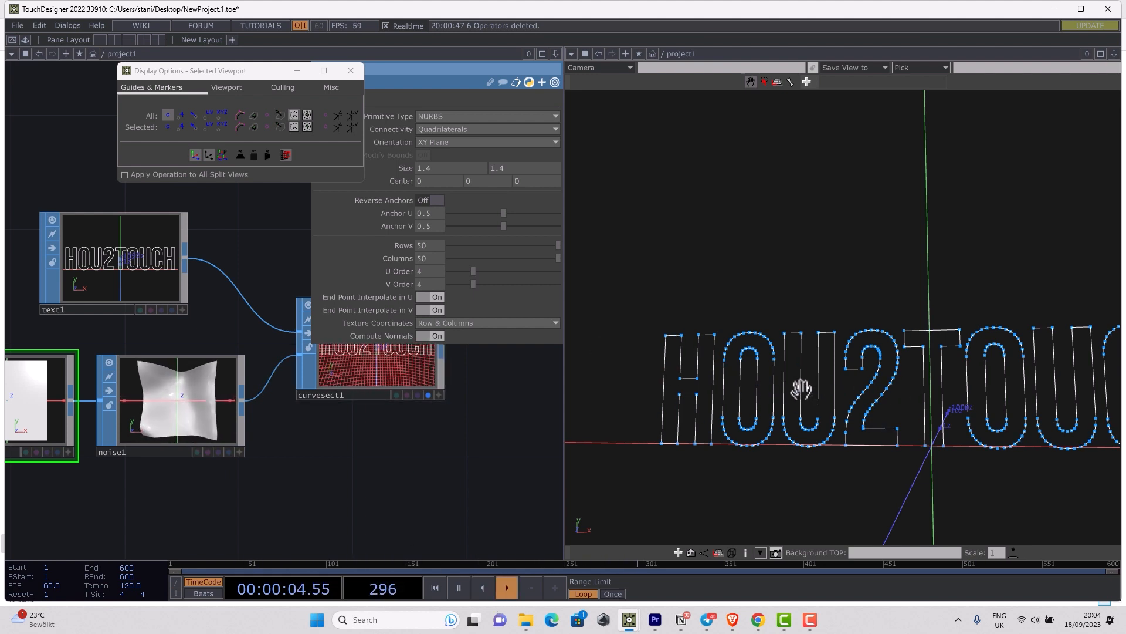
{"action": "left_click_drag", "start_coordinate": [370, 458], "coordinate": [458, 480]}
{"action": "left_click", "coordinate": [302, 399]}
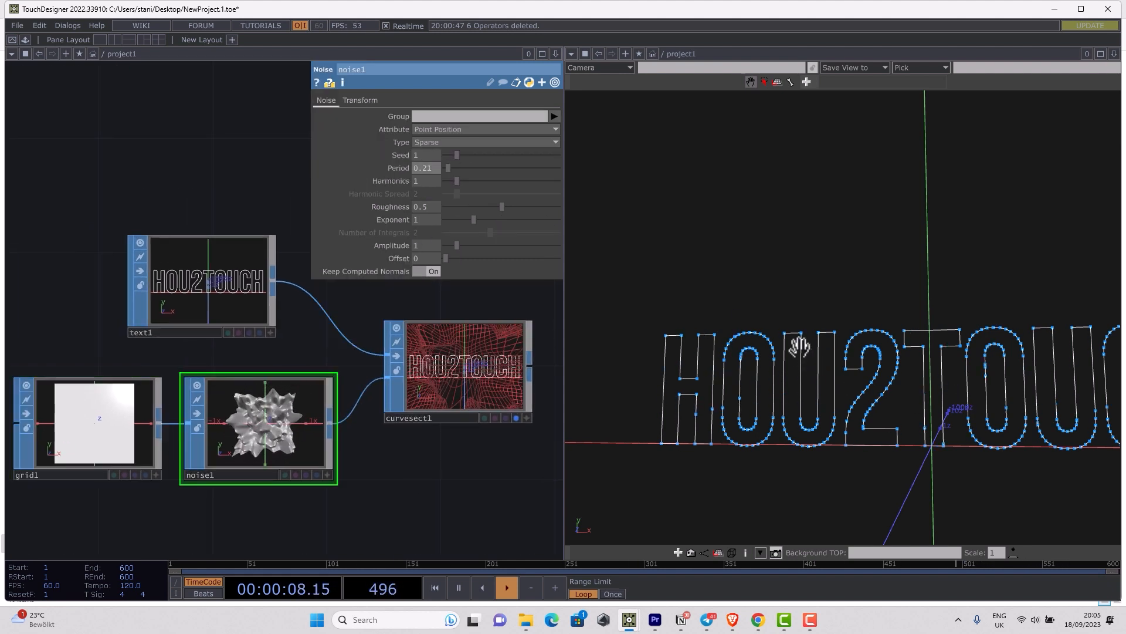
Step: Set curvesect1 to Extract affecting Both Inputs, toggling Extract Point off and on
{"action": "left_click", "coordinate": [478, 374]}
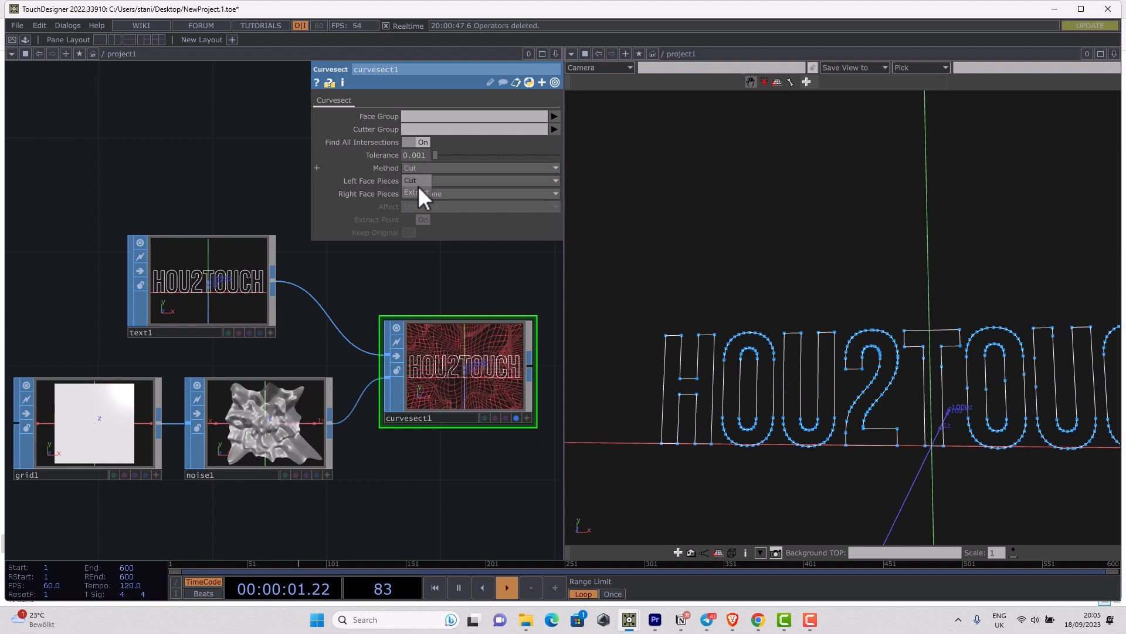
{"action": "left_click", "coordinate": [420, 187]}
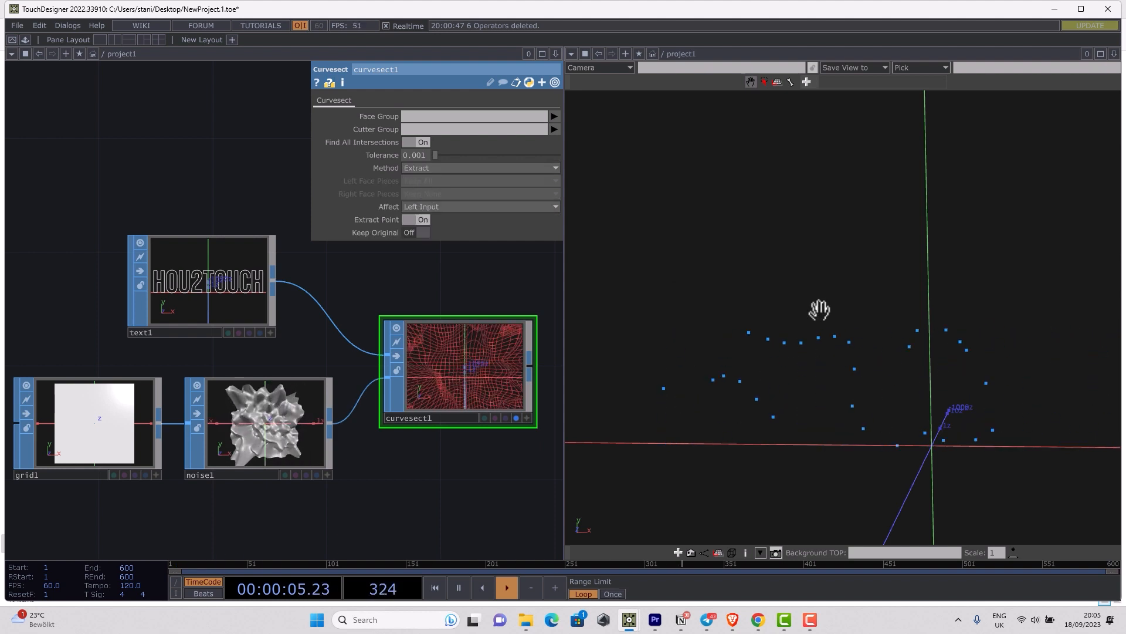
{"action": "left_click", "coordinate": [476, 206]}
{"action": "left_click", "coordinate": [448, 219]}
{"action": "left_click", "coordinate": [449, 209]}
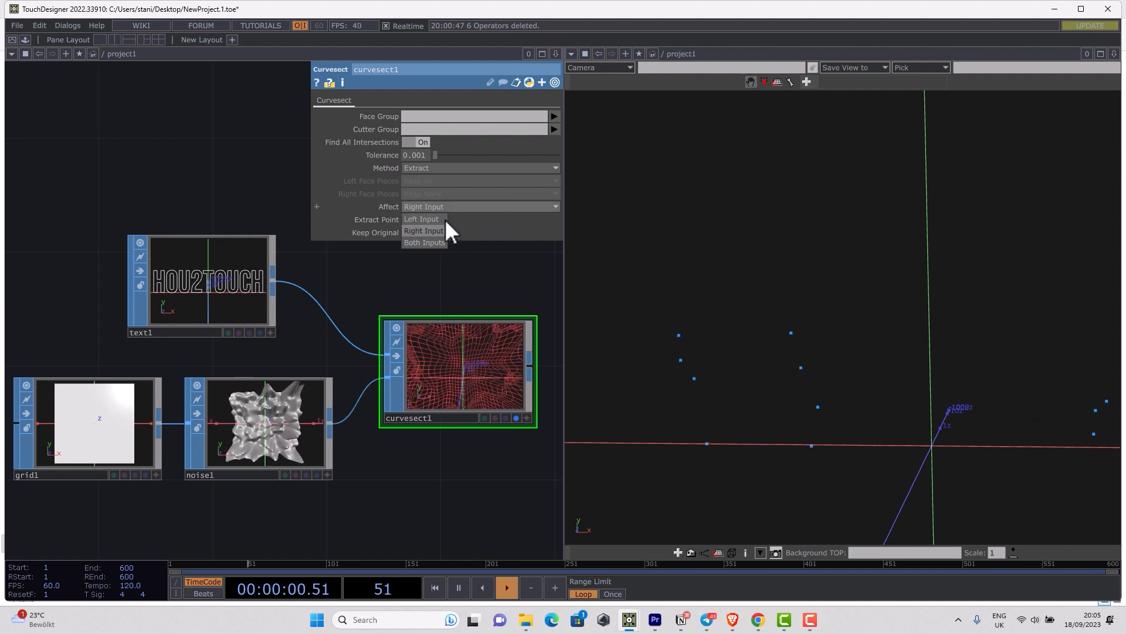
{"action": "left_click", "coordinate": [433, 240]}
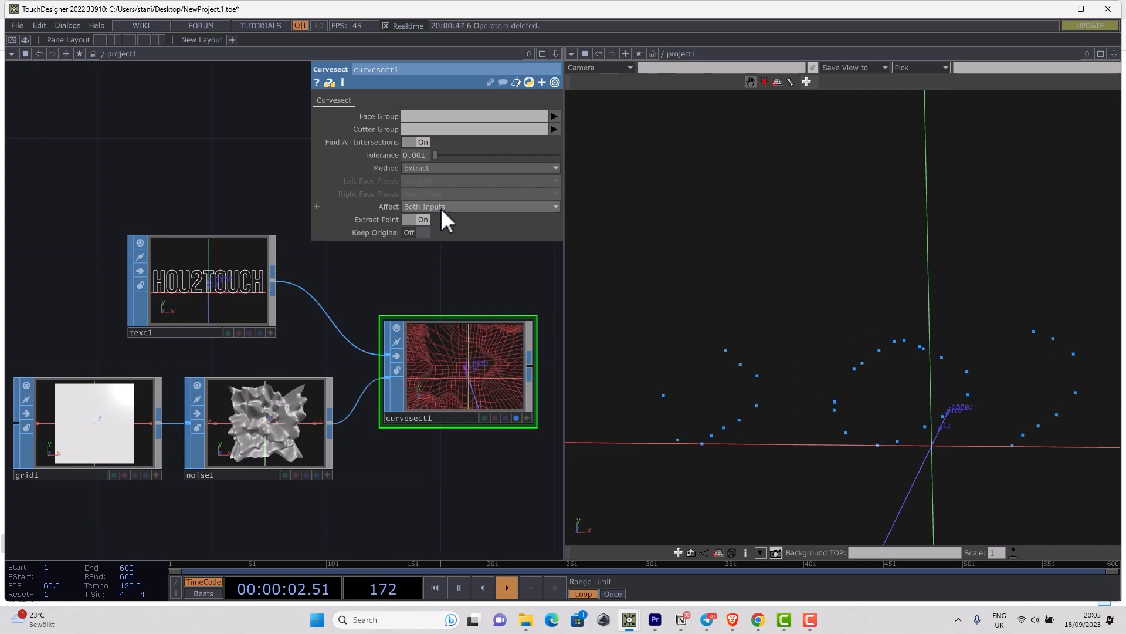
{"action": "left_click", "coordinate": [407, 222]}
{"action": "left_click", "coordinate": [406, 221]}
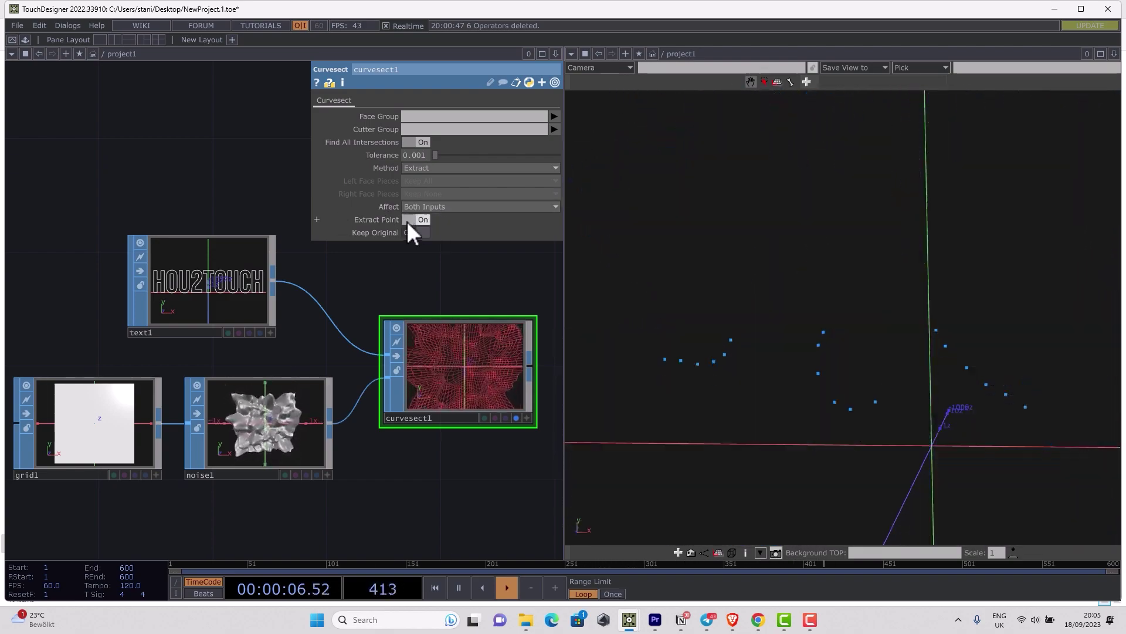
Step: Set curvesect1 to Cut, keeping odd-numbered then even-numbered left face pieces
{"action": "left_click", "coordinate": [414, 169]}
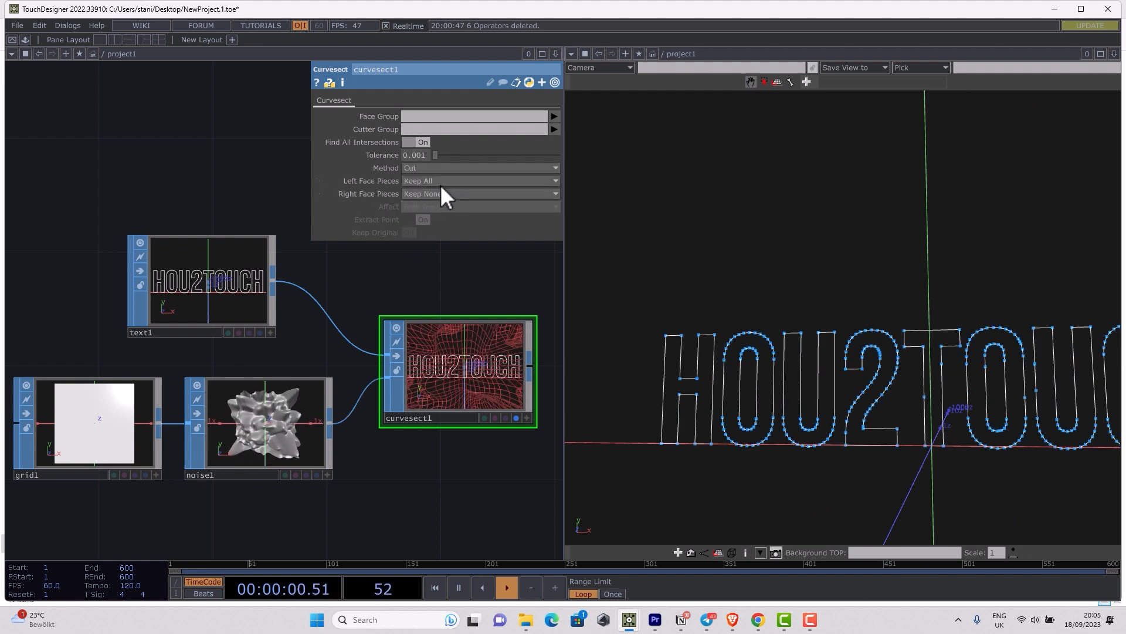
{"action": "left_click", "coordinate": [422, 181]}
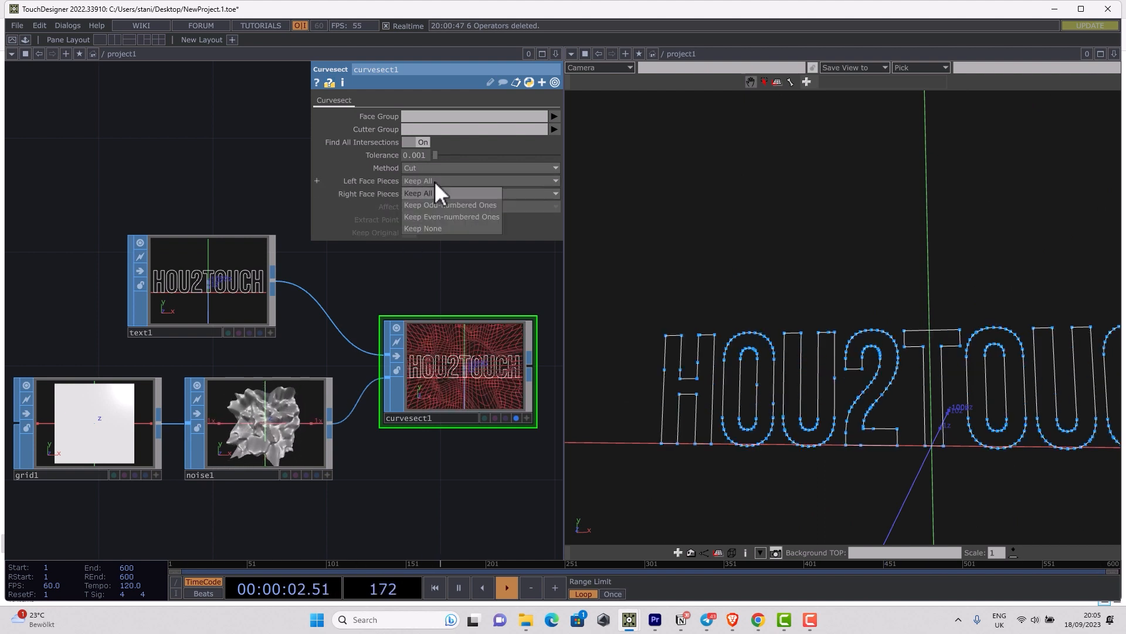
{"action": "left_click", "coordinate": [440, 206]}
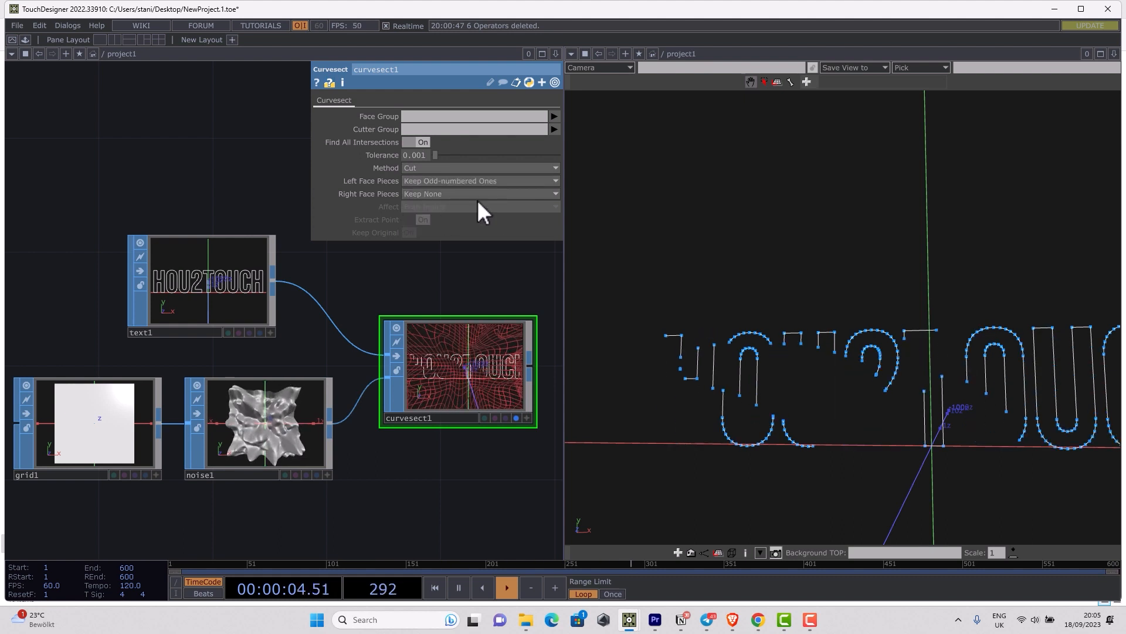
{"action": "left_click", "coordinate": [464, 181]}
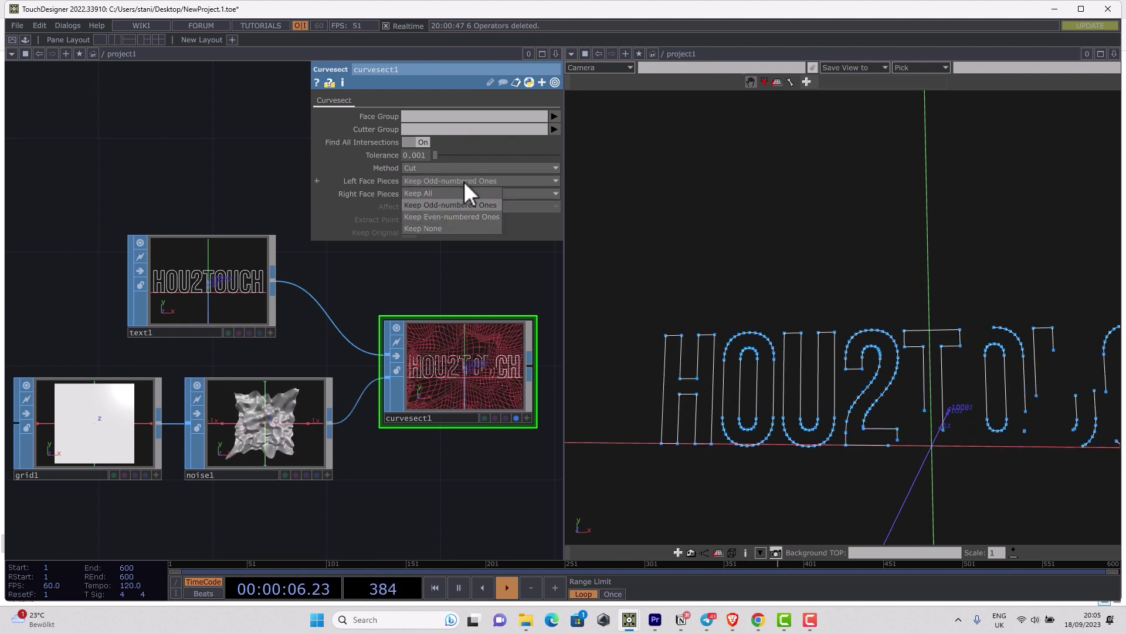
{"action": "left_click", "coordinate": [464, 214]}
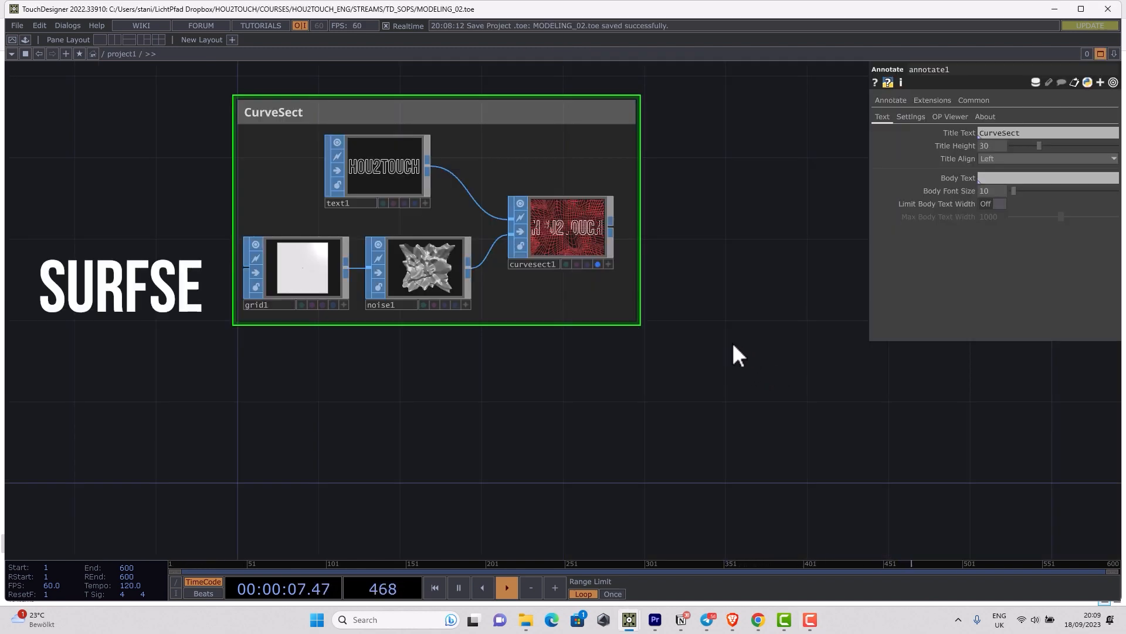
Step: Add a Surfsect SOP (surfsect1) below the CurveSect group and show its Method page
{"action": "key", "text": "Tab"}
{"action": "left_click", "coordinate": [624, 198]}
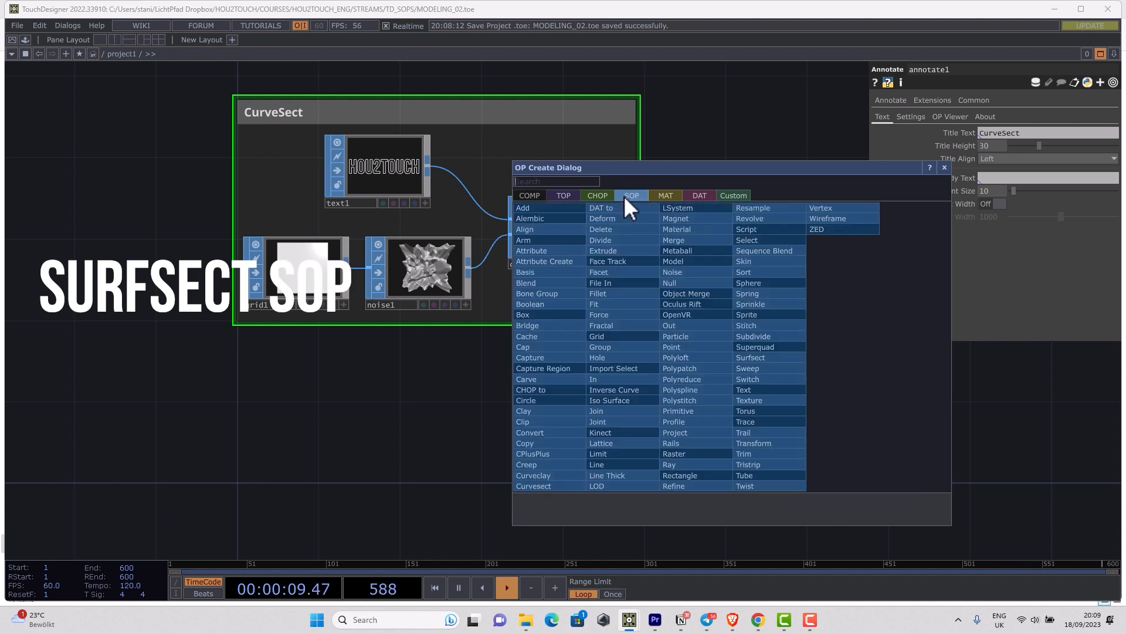
{"action": "type", "text": "sur"}
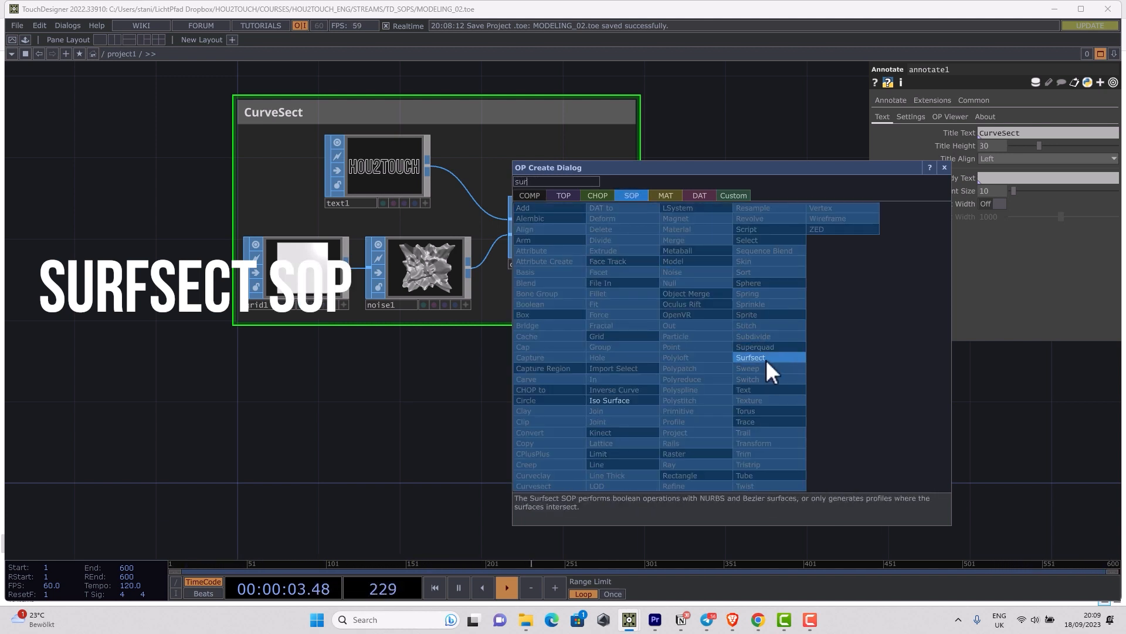
{"action": "left_click", "coordinate": [766, 359]}
{"action": "left_click", "coordinate": [568, 443]}
{"action": "left_click_drag", "start_coordinate": [679, 396], "coordinate": [578, 432]}
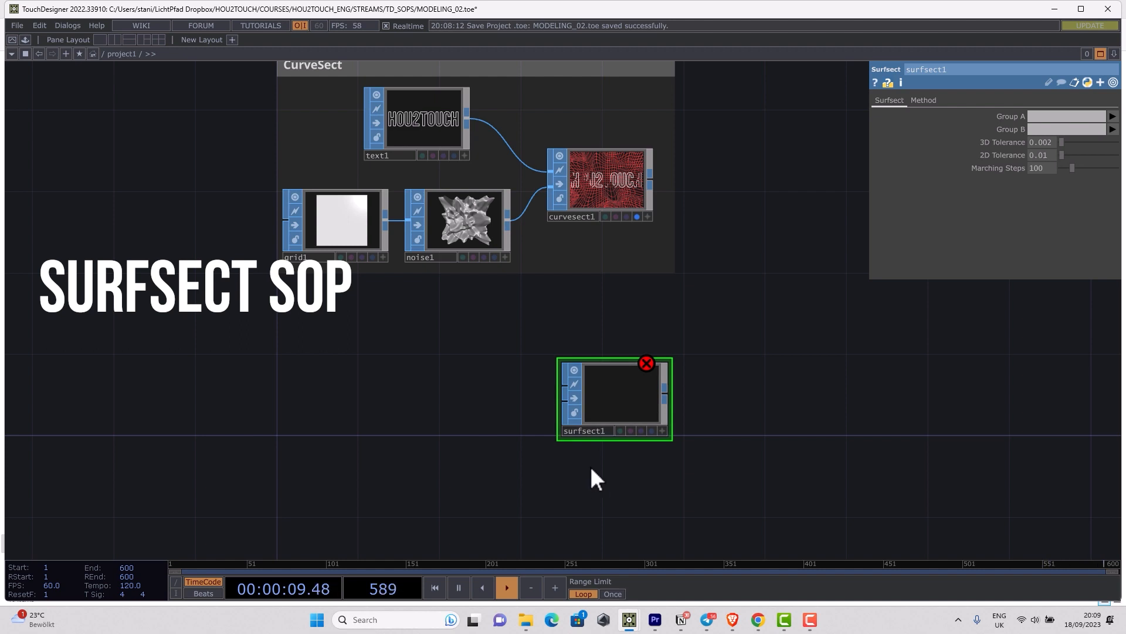
{"action": "left_click_drag", "start_coordinate": [606, 431], "coordinate": [584, 453]}
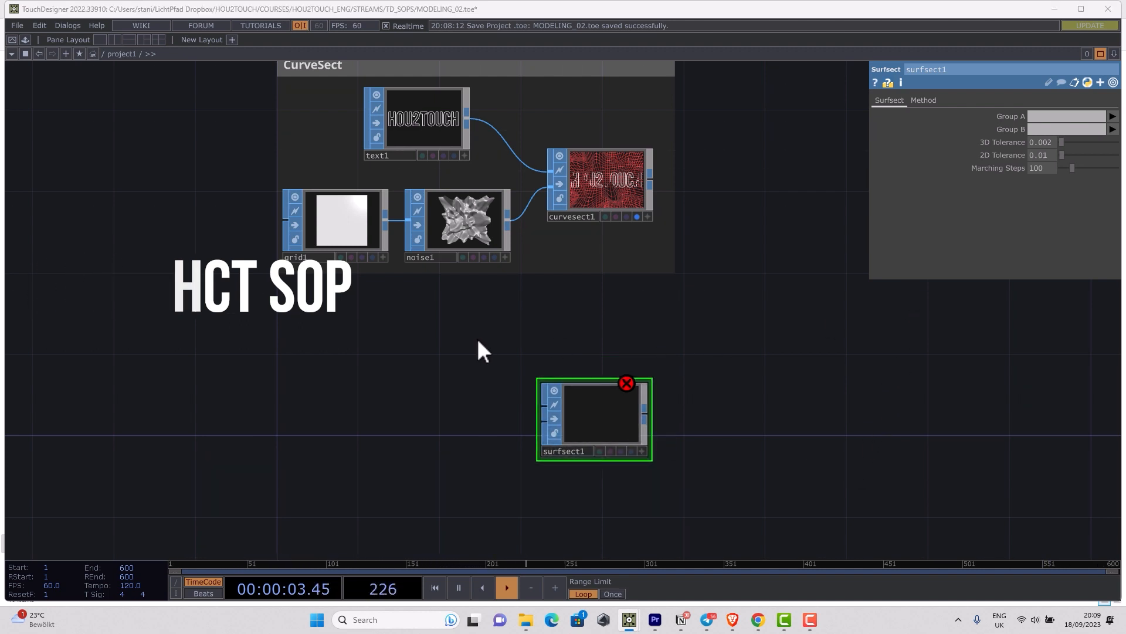
{"action": "key", "text": "Tab"}
{"action": "key", "text": "Escape"}
{"action": "left_click", "coordinate": [931, 100]}
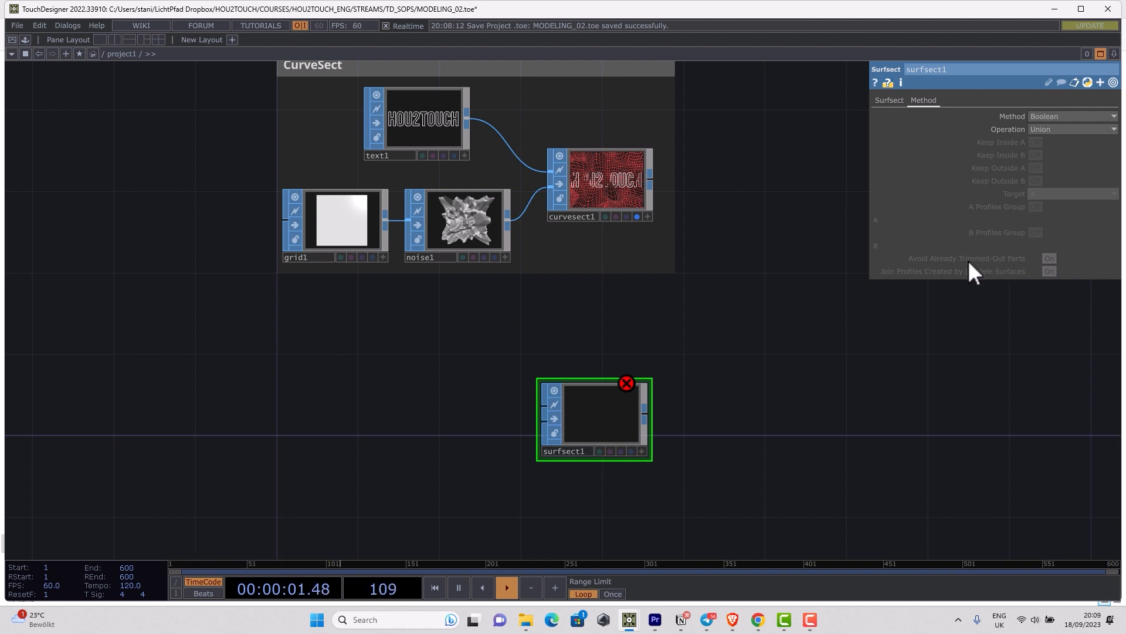
Step: Add torus1 wired into surfsect1 and place sphere1 below it
{"action": "left_click_drag", "start_coordinate": [805, 333], "coordinate": [837, 318]}
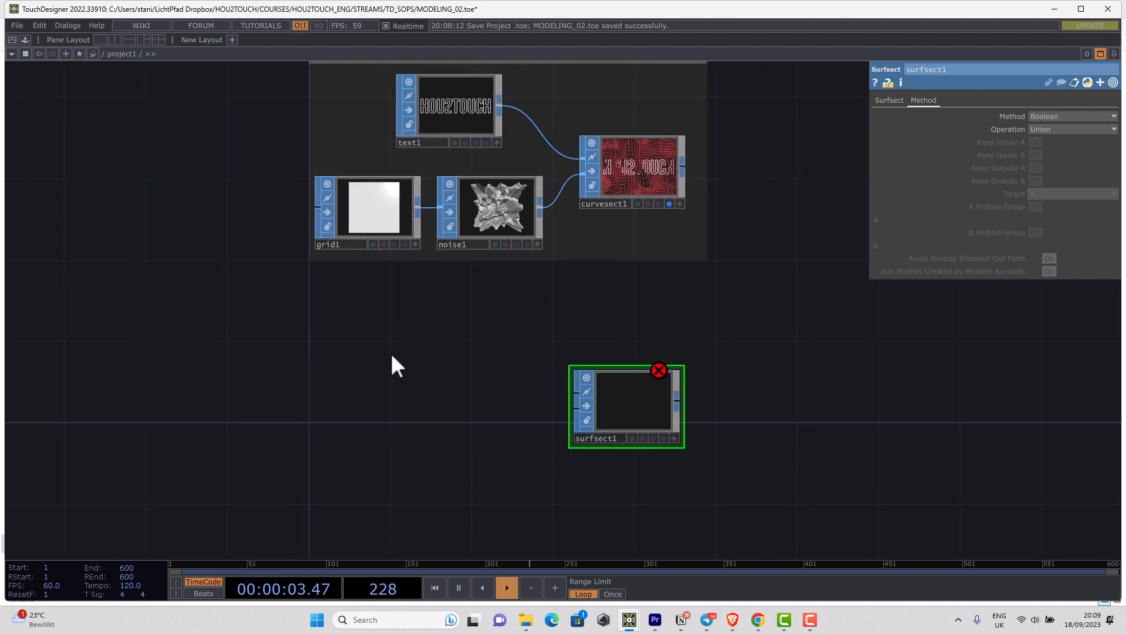
{"action": "key", "text": "Tab"}
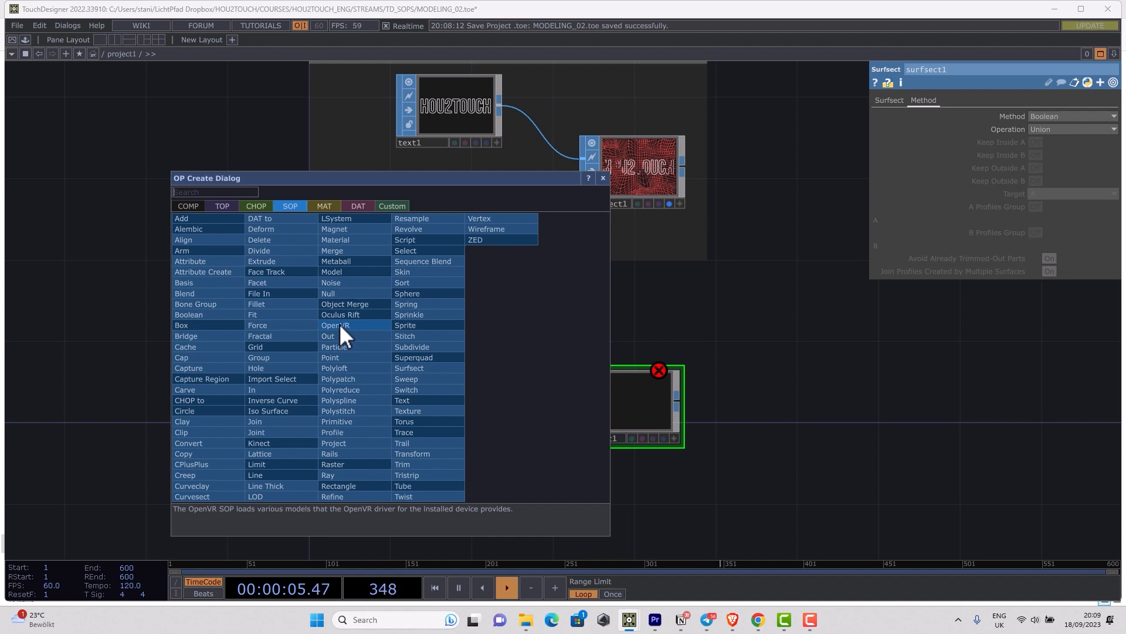
{"action": "type", "text": "toru"}
{"action": "left_click", "coordinate": [418, 421]}
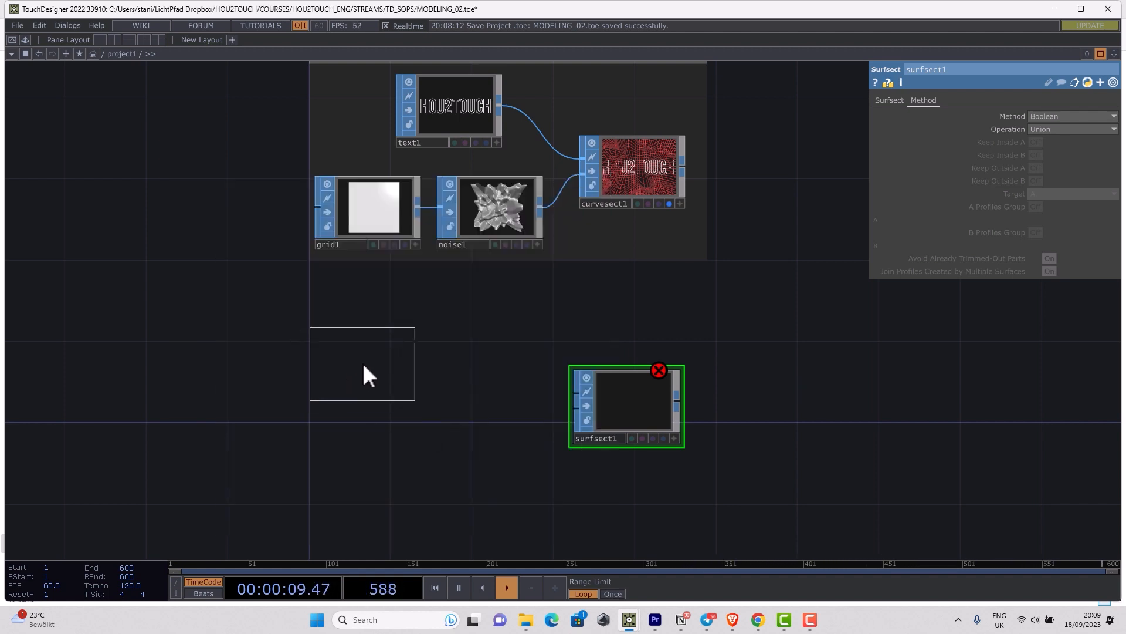
{"action": "left_click", "coordinate": [364, 366]}
{"action": "left_click_drag", "start_coordinate": [415, 360], "coordinate": [563, 399]}
{"action": "left_click", "coordinate": [563, 399]}
{"action": "key", "text": "Tab"}
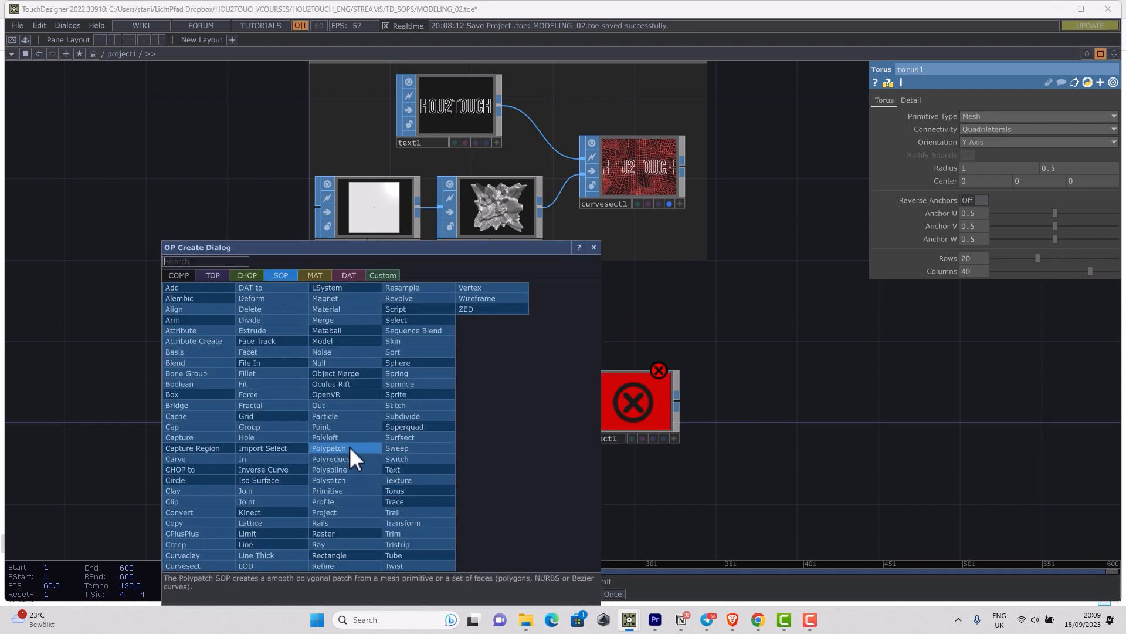
{"action": "type", "text": "sp"}
{"action": "key", "text": "Return"}
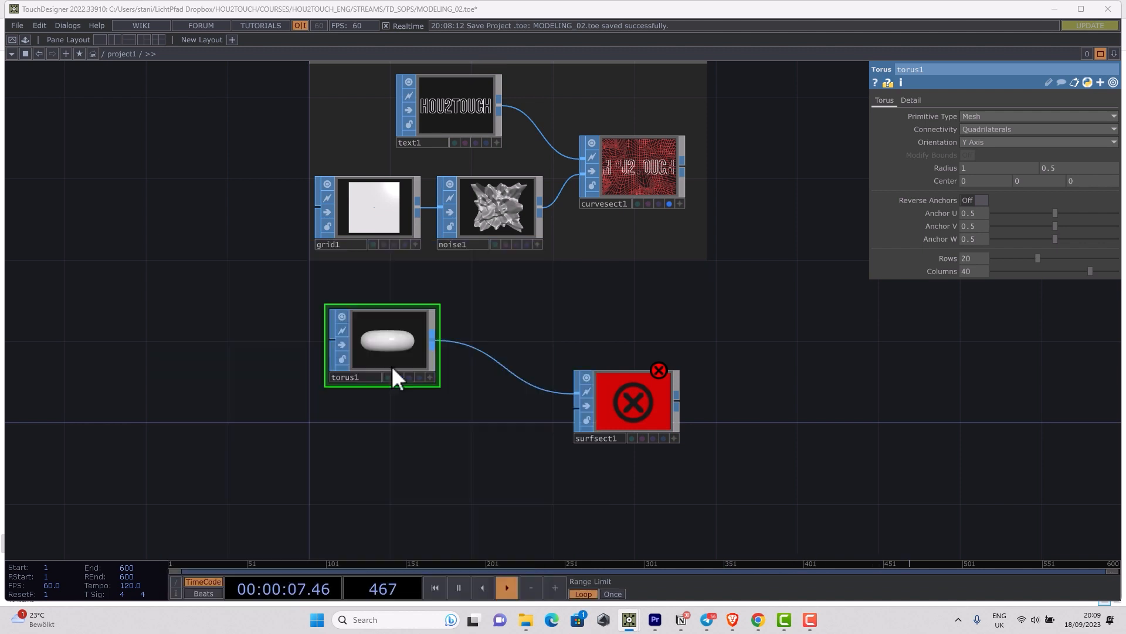
{"action": "left_click", "coordinate": [380, 471]}
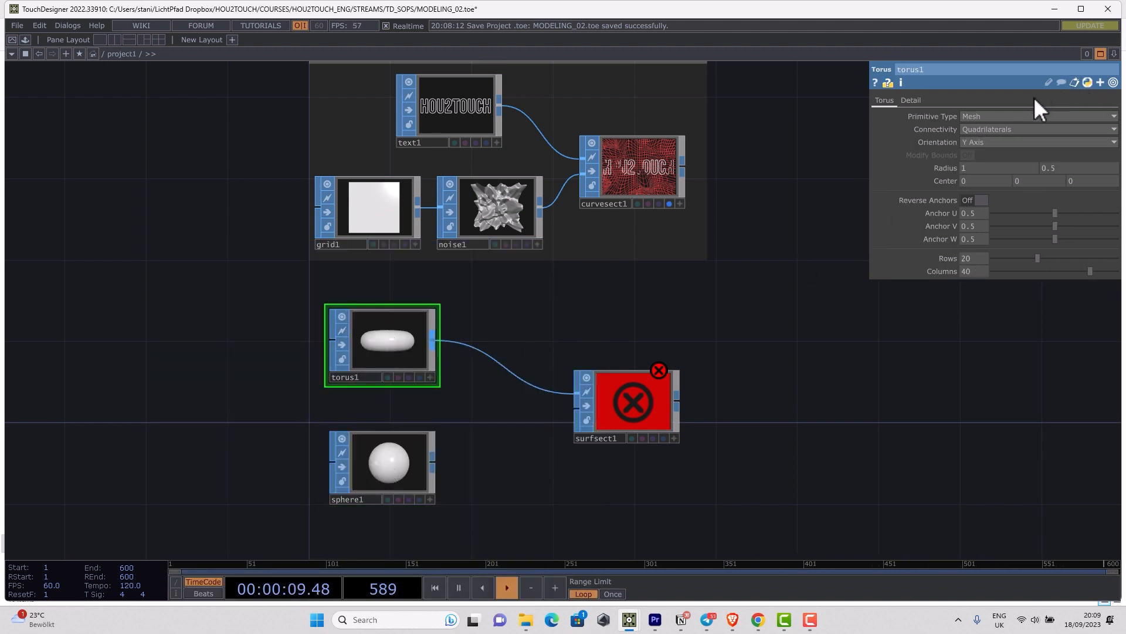
Step: Make torus1 and sphere1 NURBS and wire sphere1 into surfsect1's second input
{"action": "left_click", "coordinate": [1003, 117]}
{"action": "left_click", "coordinate": [983, 151]}
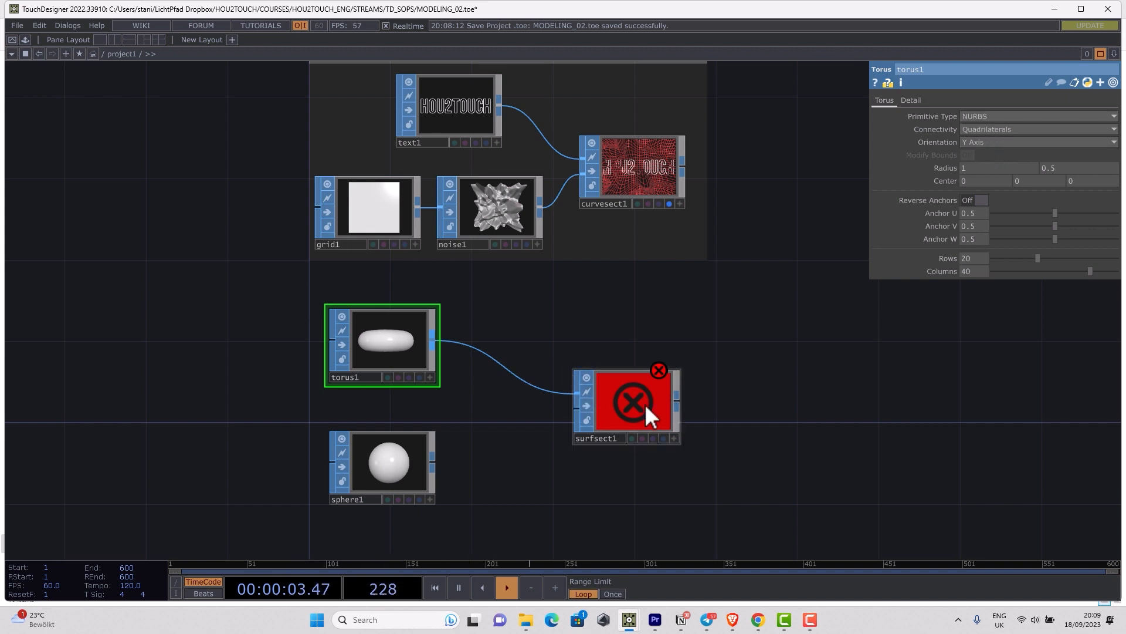
{"action": "left_click", "coordinate": [404, 485]}
{"action": "left_click", "coordinate": [949, 117]}
{"action": "left_click", "coordinate": [961, 151]}
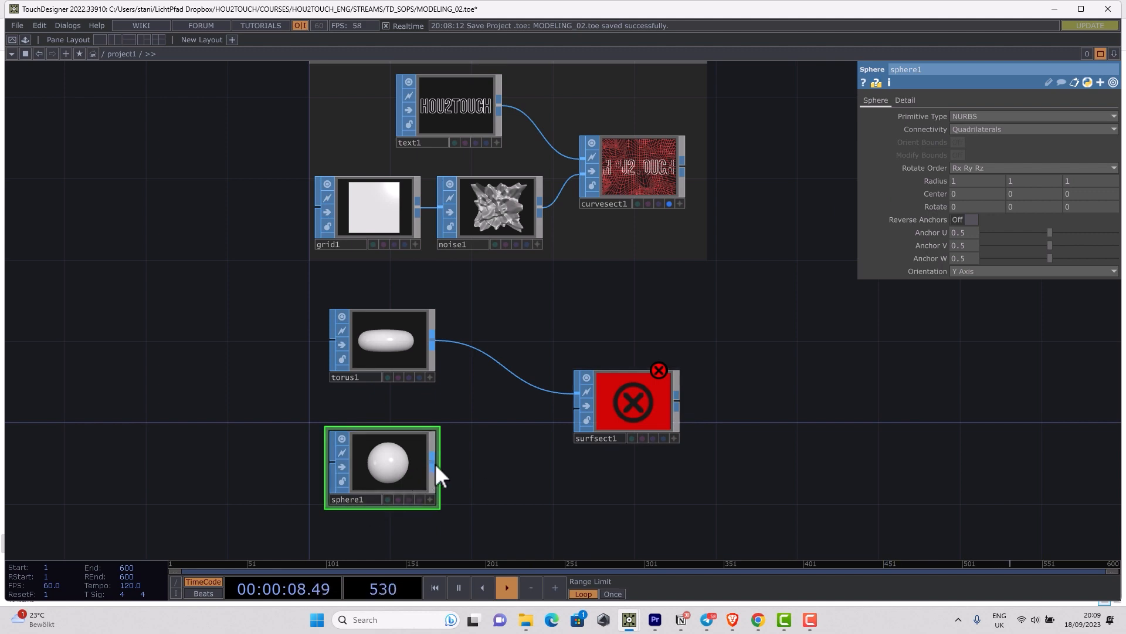
{"action": "left_click_drag", "start_coordinate": [436, 463], "coordinate": [570, 421]}
{"action": "scroll", "coordinate": [695, 377], "scroll_direction": "up", "scroll_amount": 2}
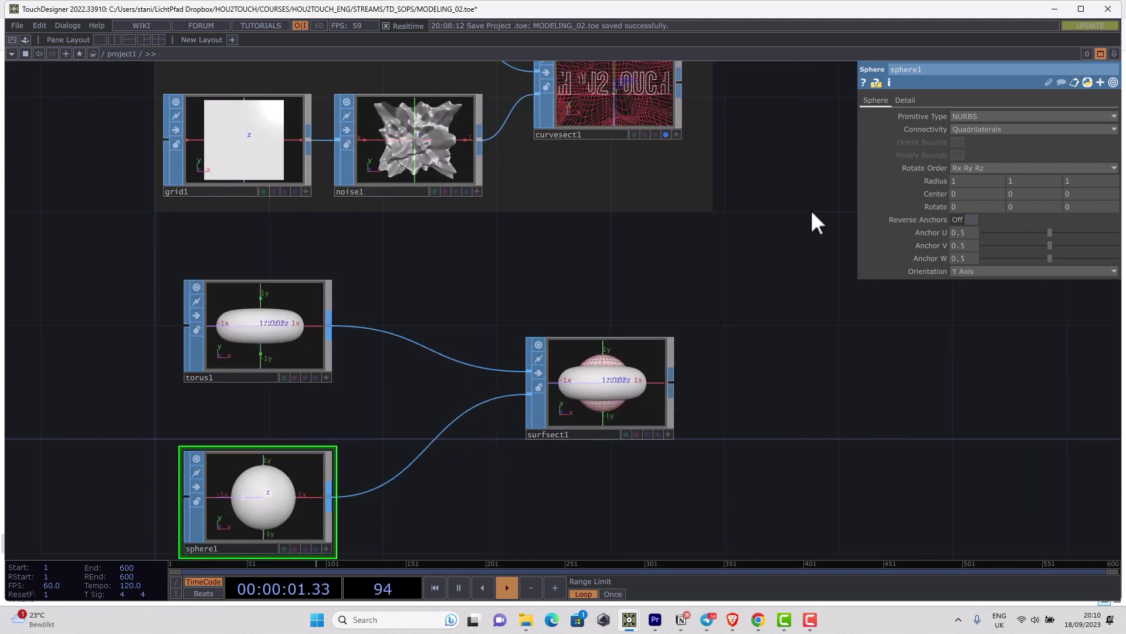
Step: Add a Geometry Viewer pane beside the network and select surfsect1
{"action": "left_click", "coordinate": [1100, 54]}
{"action": "left_click_drag", "start_coordinate": [501, 307], "coordinate": [205, 402]}
{"action": "left_click", "coordinate": [244, 448]}
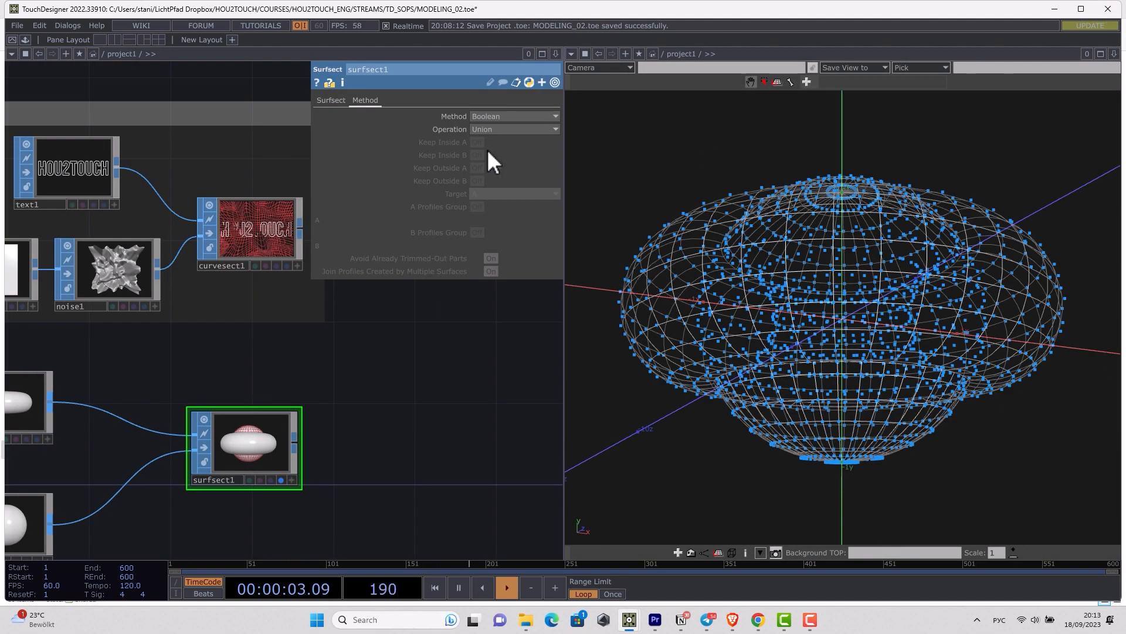
Step: Switch surfsect1's Method to Generate Profiles, then back to Boolean, and check its point/primitive info
{"action": "left_click", "coordinate": [500, 115]}
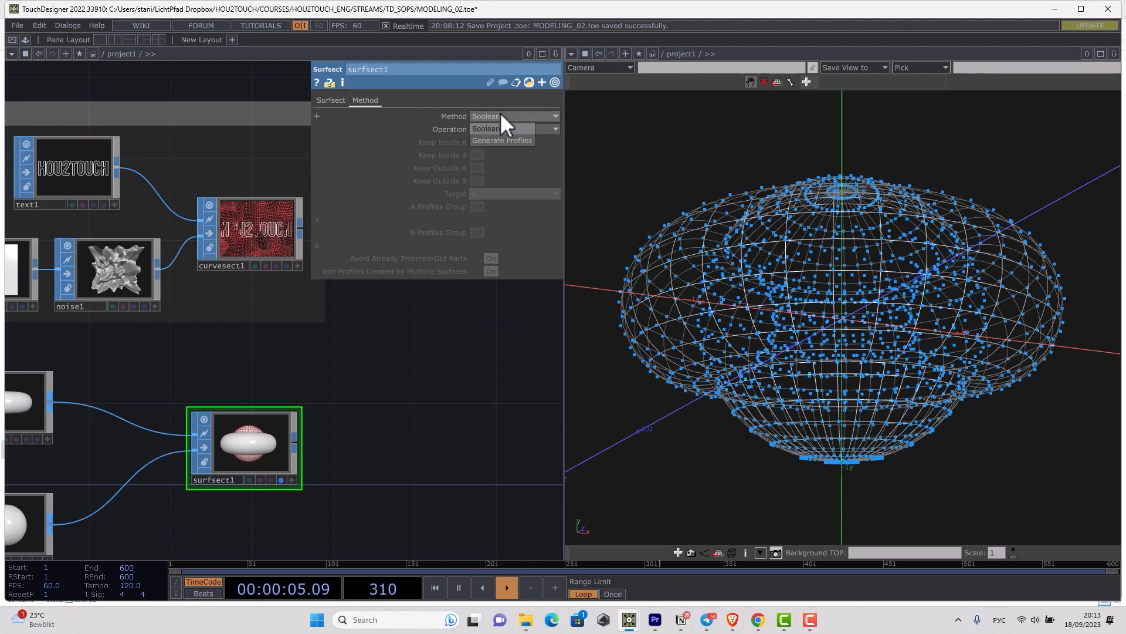
{"action": "left_click", "coordinate": [502, 141]}
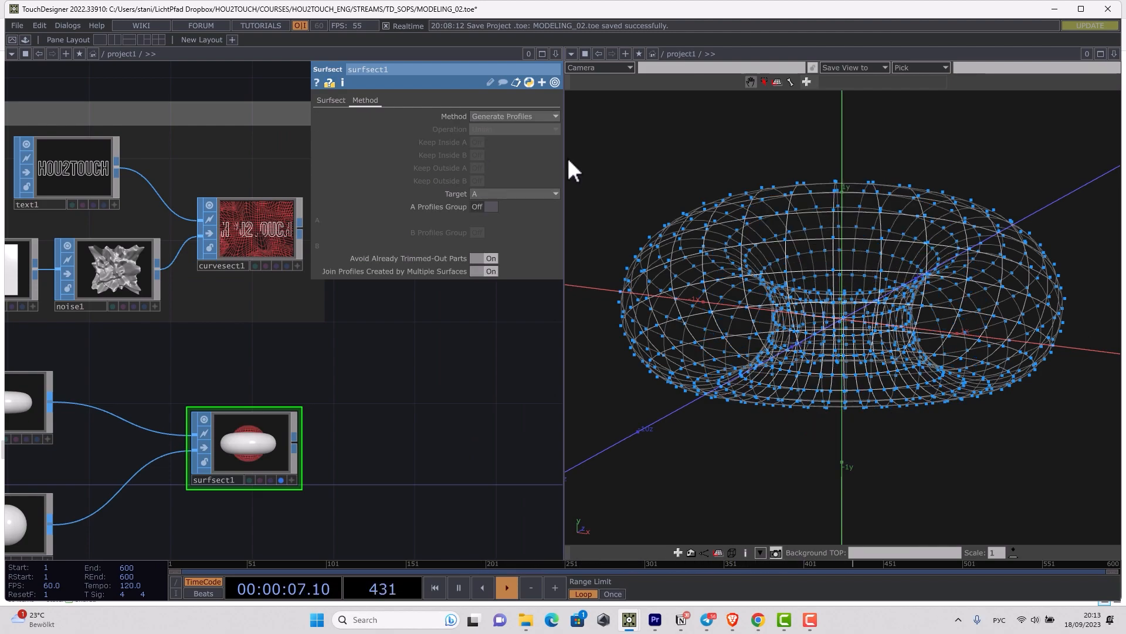
{"action": "mouse_move", "coordinate": [622, 164]}
{"action": "left_mouse_down"}
{"action": "mouse_move", "coordinate": [799, 262]}
{"action": "mouse_move", "coordinate": [799, 307]}
{"action": "mouse_move", "coordinate": [795, 284]}
{"action": "left_mouse_up"}
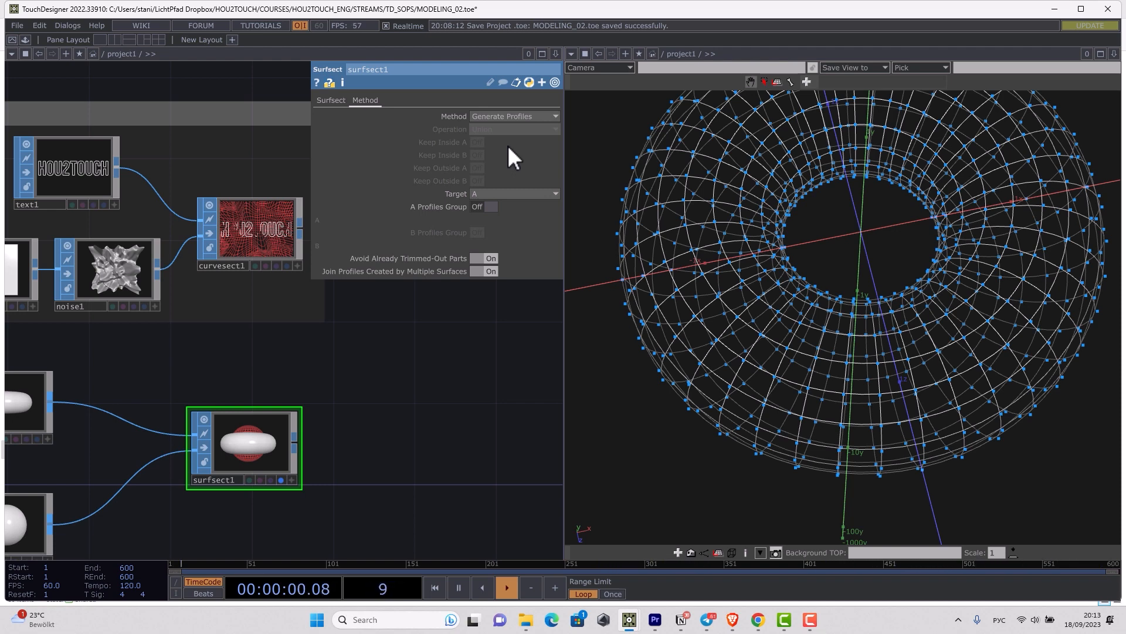
{"action": "left_click", "coordinate": [530, 112]}
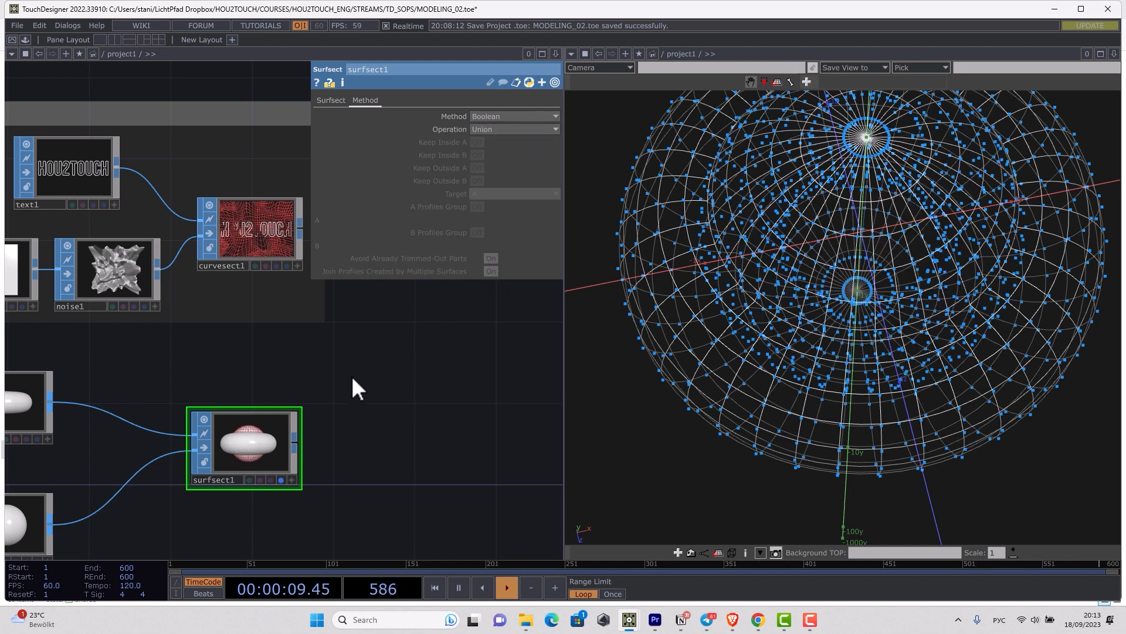
{"action": "left_click_drag", "start_coordinate": [423, 409], "coordinate": [443, 338]}
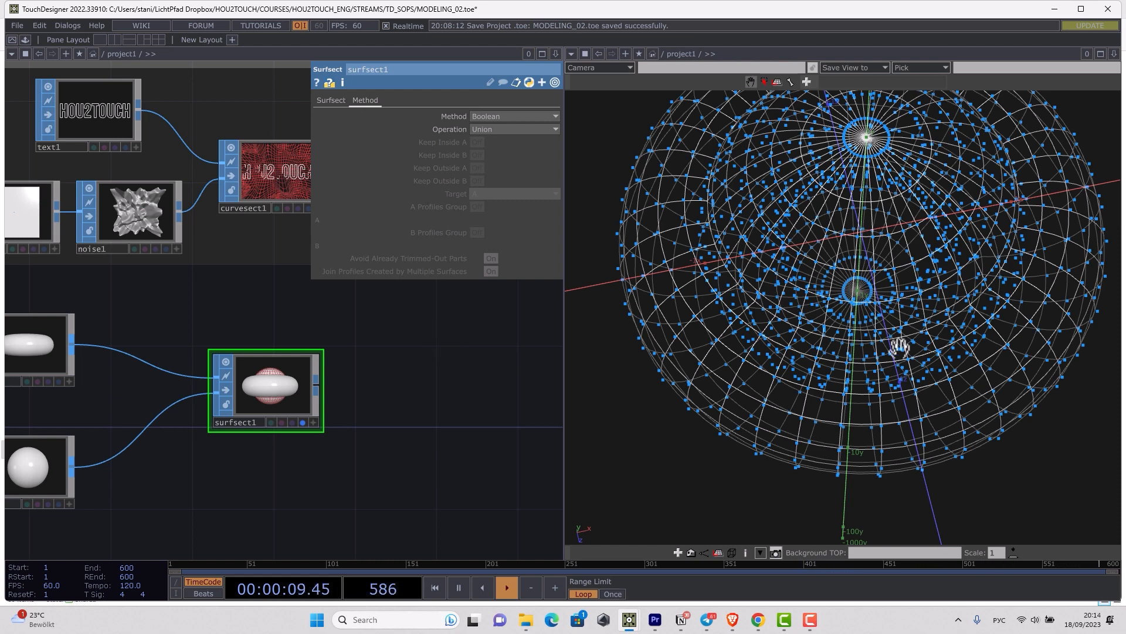
{"action": "middle_click", "coordinate": [269, 376]}
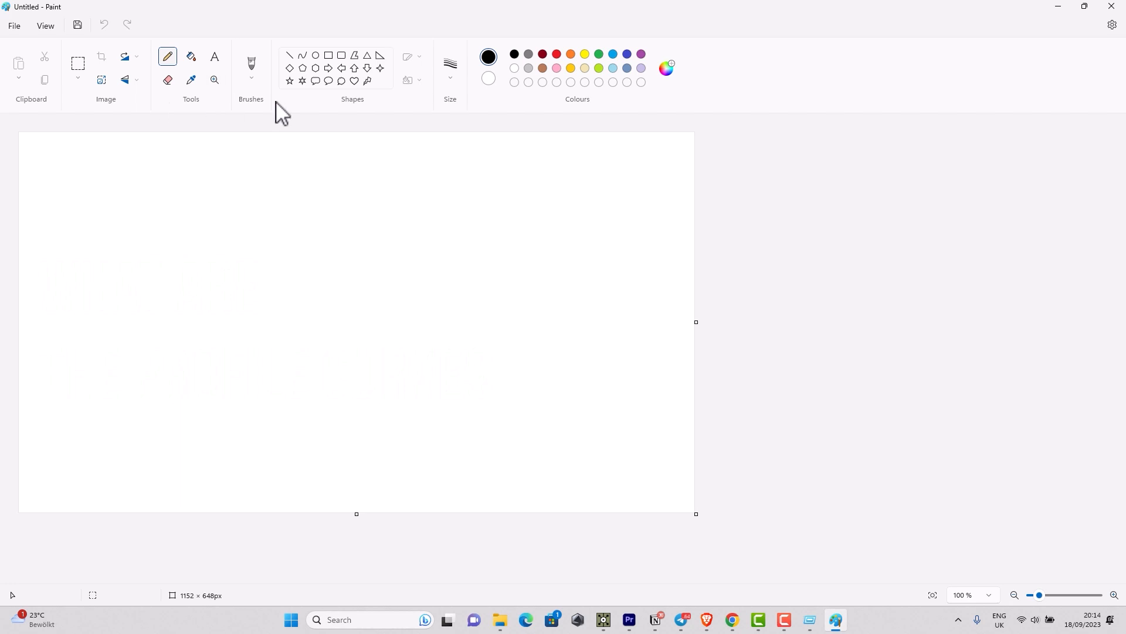
Step: Sketch a curved four-sided surface patch in black pencil on the left of the canvas
{"action": "left_click_drag", "start_coordinate": [122, 168], "coordinate": [80, 369]}
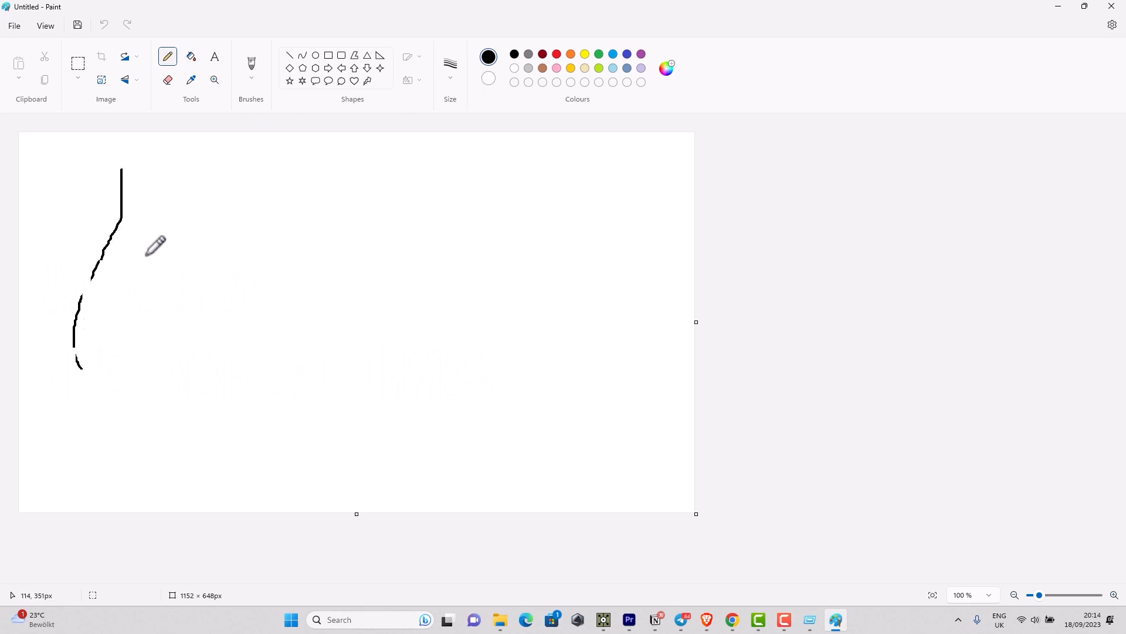
{"action": "mouse_move", "coordinate": [123, 169]}
{"action": "left_mouse_down"}
{"action": "mouse_move", "coordinate": [252, 282]}
{"action": "mouse_move", "coordinate": [235, 356]}
{"action": "left_mouse_up"}
{"action": "left_click_drag", "start_coordinate": [80, 369], "coordinate": [233, 370]}
Step: Divide the patch into four cells with one horizontal and one vertical line, then pick red
{"action": "left_click_drag", "start_coordinate": [92, 271], "coordinate": [238, 287]}
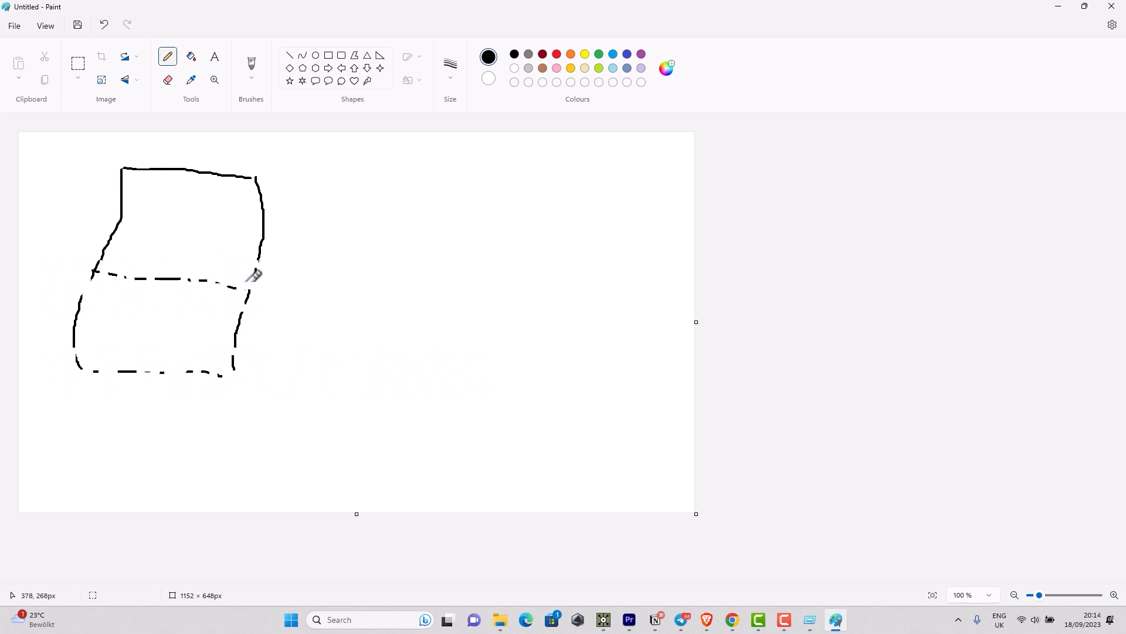
{"action": "mouse_move", "coordinate": [186, 170]}
{"action": "left_mouse_down"}
{"action": "mouse_move", "coordinate": [193, 260]}
{"action": "mouse_move", "coordinate": [149, 389]}
{"action": "left_mouse_up"}
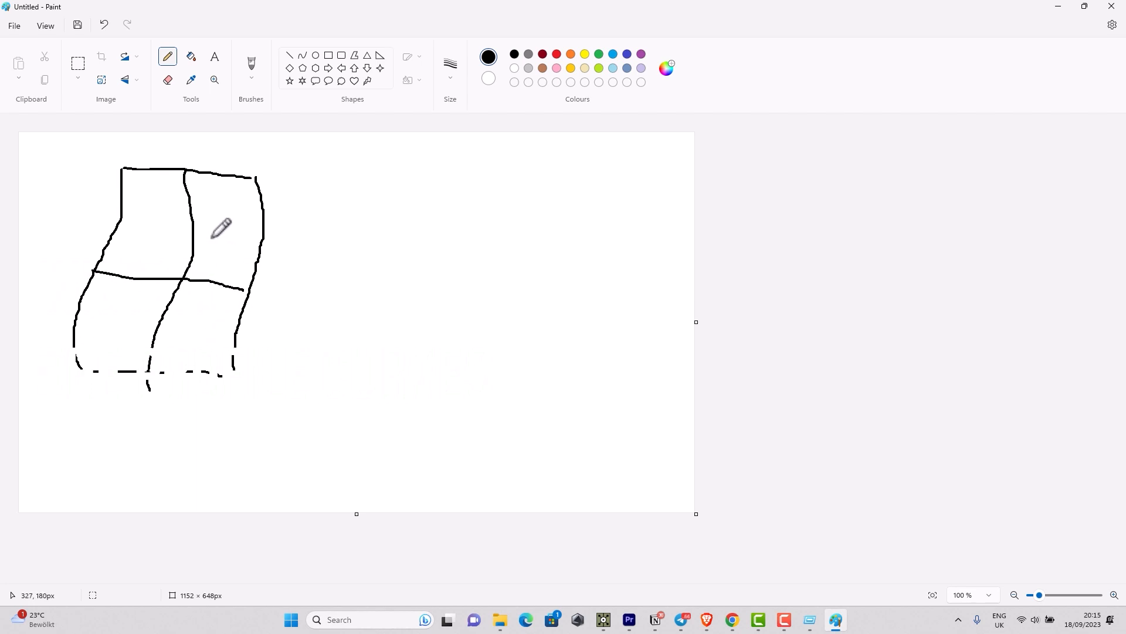
{"action": "left_click", "coordinate": [557, 54]}
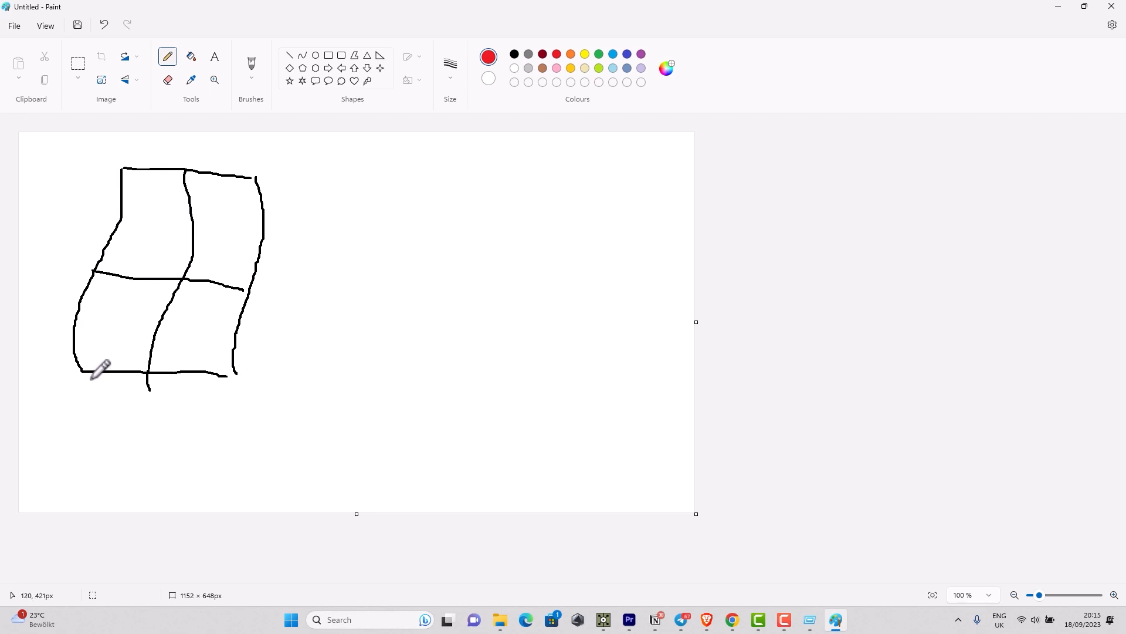
Step: Write red u and v labels beside the patch and draw a red ellipse over its middle
{"action": "left_click_drag", "start_coordinate": [88, 379], "coordinate": [105, 381]}
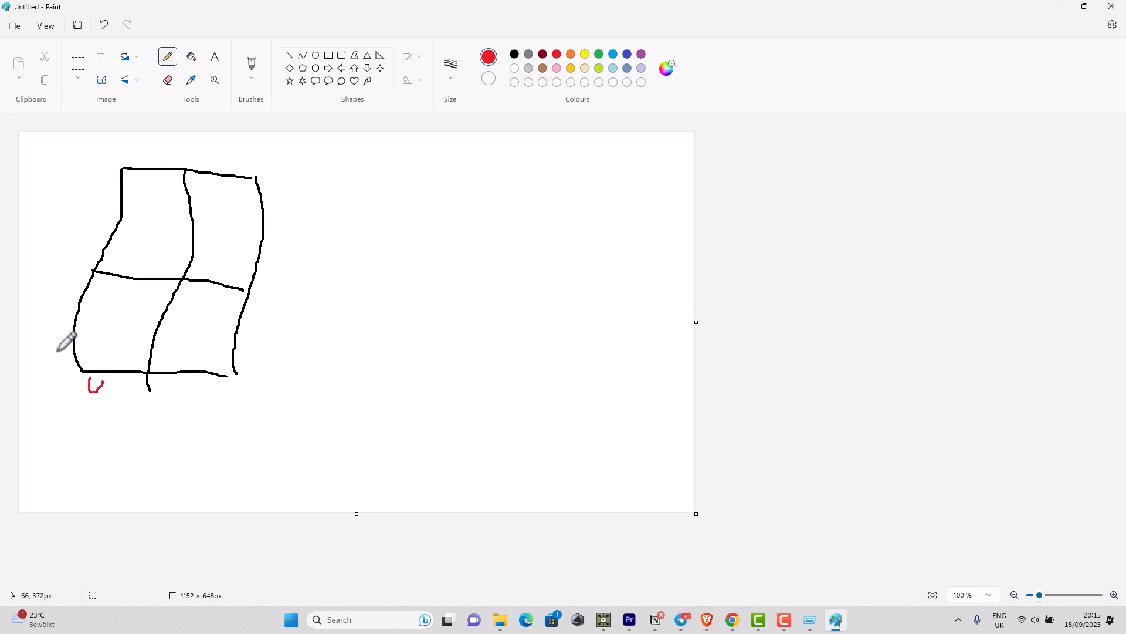
{"action": "left_click_drag", "start_coordinate": [55, 349], "coordinate": [64, 349]}
{"action": "left_click_drag", "start_coordinate": [188, 205], "coordinate": [221, 215]}
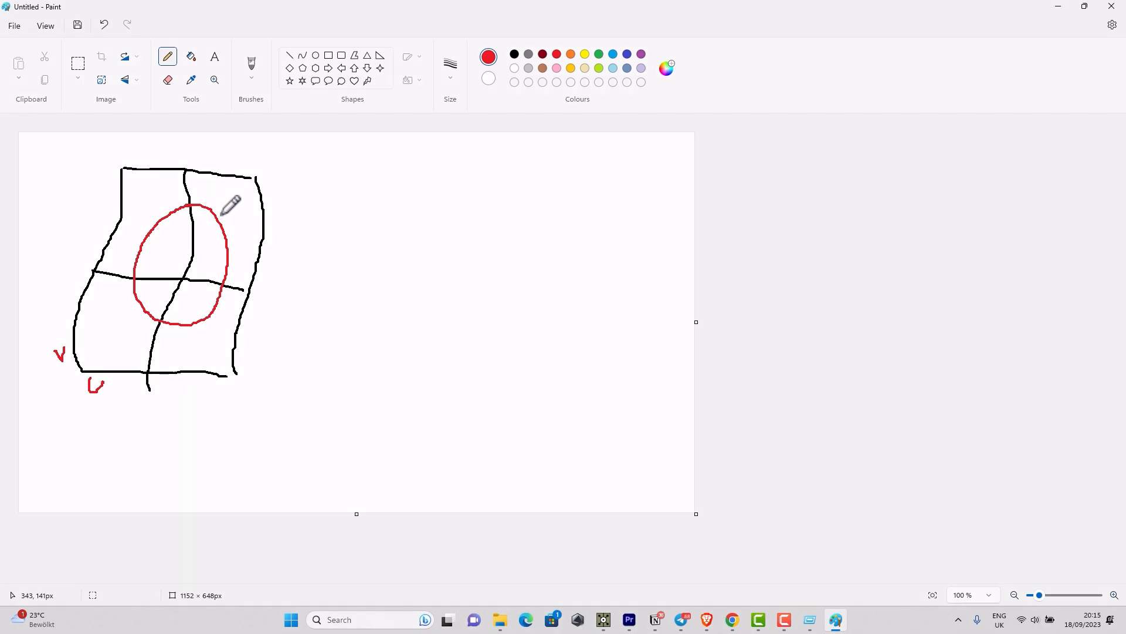
Step: Hatch inside the ellipse in dark blue, then return to surfsect1's Boolean operation list
{"action": "left_click", "coordinate": [626, 55]}
{"action": "mouse_move", "coordinate": [186, 205]}
{"action": "left_mouse_down"}
{"action": "mouse_move", "coordinate": [142, 262]}
{"action": "mouse_move", "coordinate": [134, 292]}
{"action": "left_mouse_up"}
{"action": "left_click_drag", "start_coordinate": [216, 212], "coordinate": [149, 307]}
{"action": "mouse_move", "coordinate": [209, 243]}
{"action": "left_mouse_down"}
{"action": "mouse_move", "coordinate": [155, 312]}
{"action": "mouse_move", "coordinate": [183, 318]}
{"action": "left_mouse_up"}
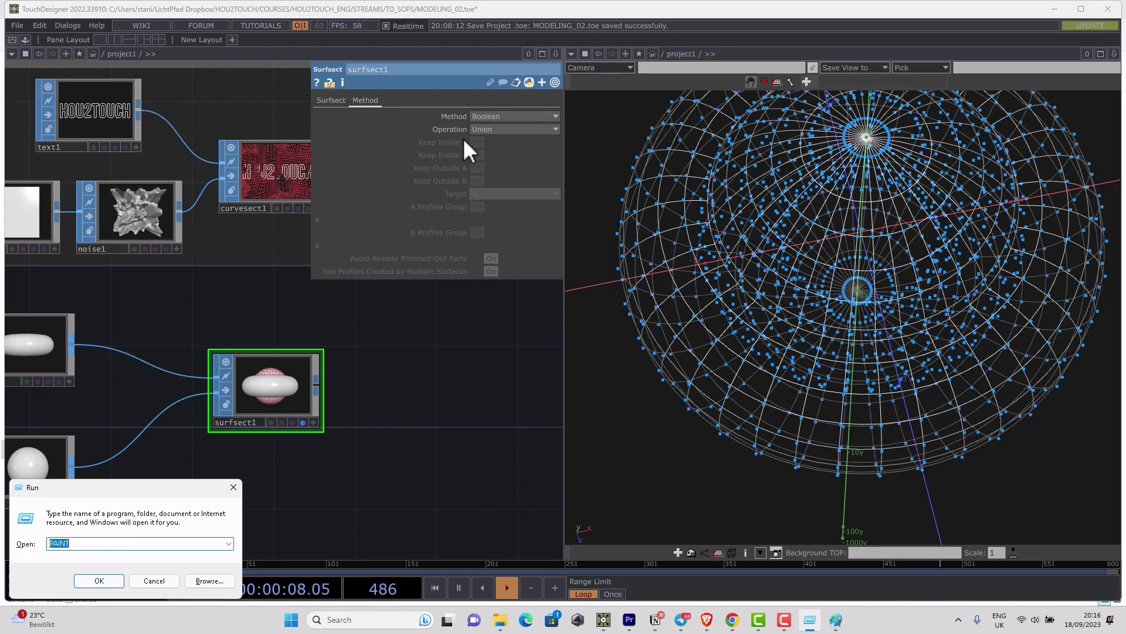
{"action": "left_click", "coordinate": [479, 129]}
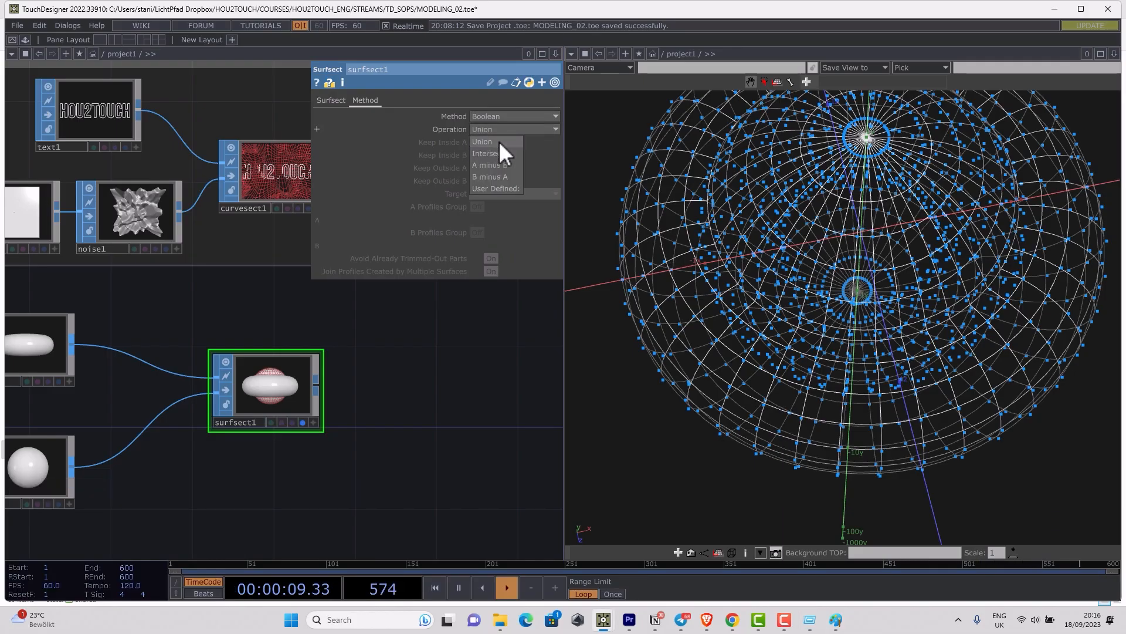
Step: Set surfsect1's Boolean operation to Intersect and view the torus-sphere overlap from the side
{"action": "left_click", "coordinate": [496, 154]}
{"action": "mouse_move", "coordinate": [900, 225]}
{"action": "left_mouse_down"}
{"action": "mouse_move", "coordinate": [886, 143]}
{"action": "mouse_move", "coordinate": [868, 182]}
{"action": "mouse_move", "coordinate": [877, 151]}
{"action": "left_mouse_up"}
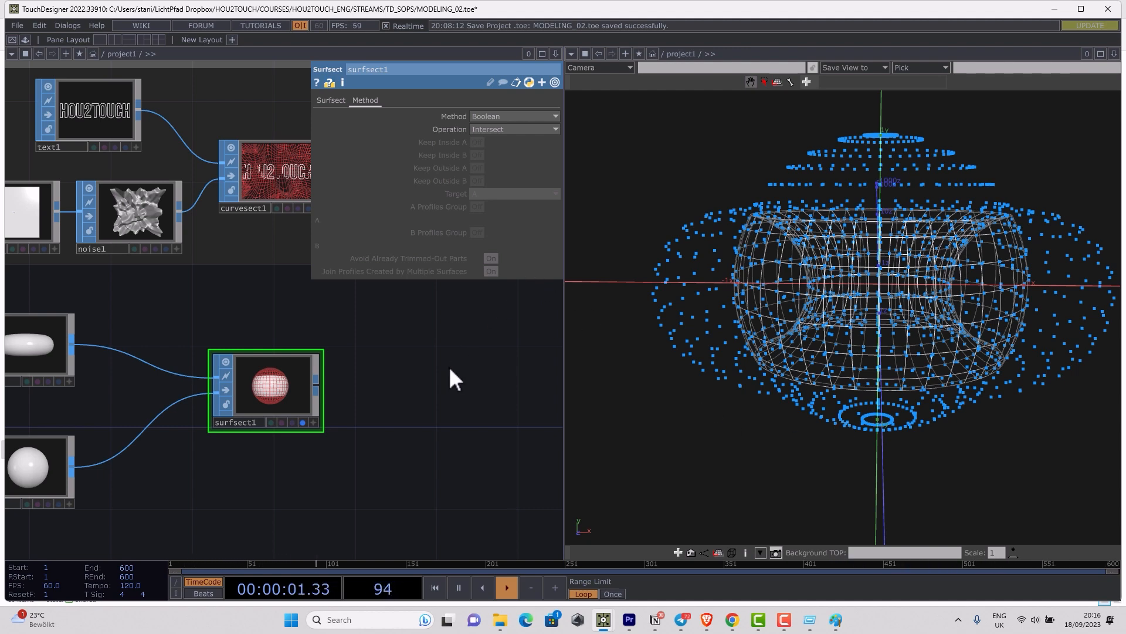
{"action": "scroll", "coordinate": [431, 353], "scroll_direction": "down", "scroll_amount": 3}
{"action": "left_click_drag", "start_coordinate": [440, 327], "coordinate": [403, 383]}
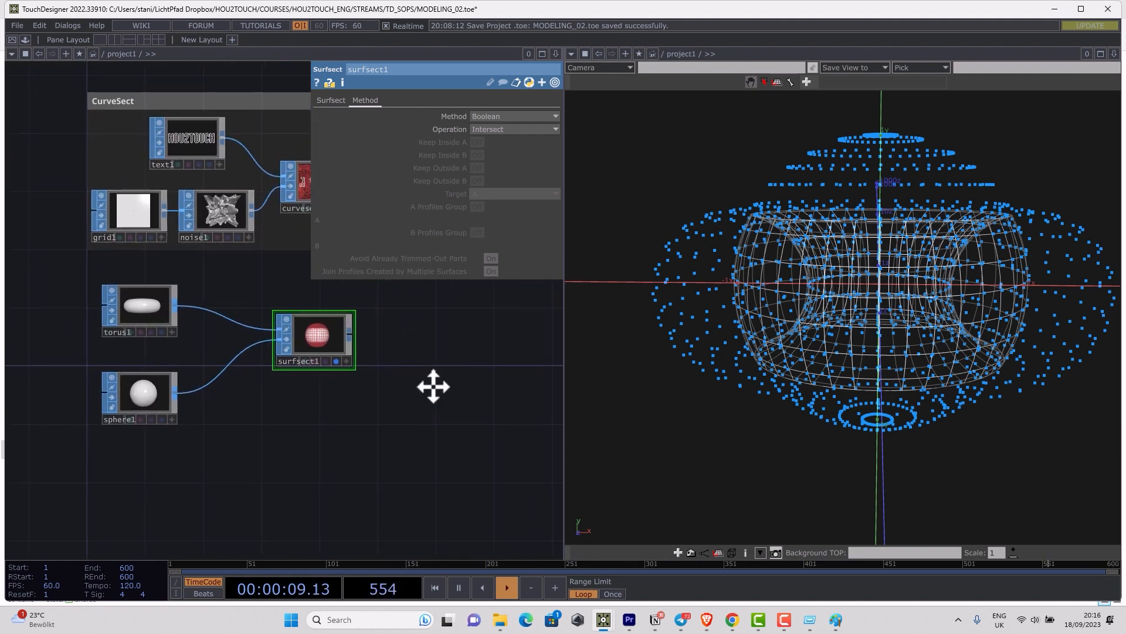
{"action": "mouse_move", "coordinate": [433, 384]}
{"action": "left_mouse_down"}
{"action": "mouse_move", "coordinate": [443, 366]}
{"action": "mouse_move", "coordinate": [415, 387]}
{"action": "left_mouse_up"}
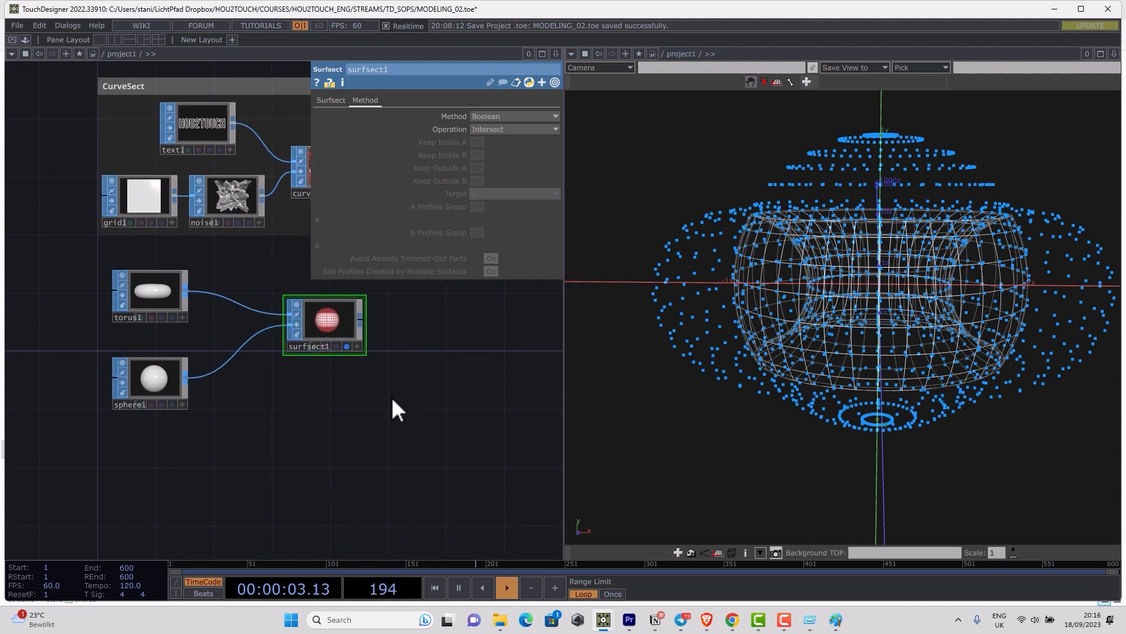
{"action": "mouse_move", "coordinate": [394, 398]}
{"action": "left_mouse_down"}
{"action": "mouse_move", "coordinate": [404, 363]}
{"action": "mouse_move", "coordinate": [352, 410]}
{"action": "left_mouse_up"}
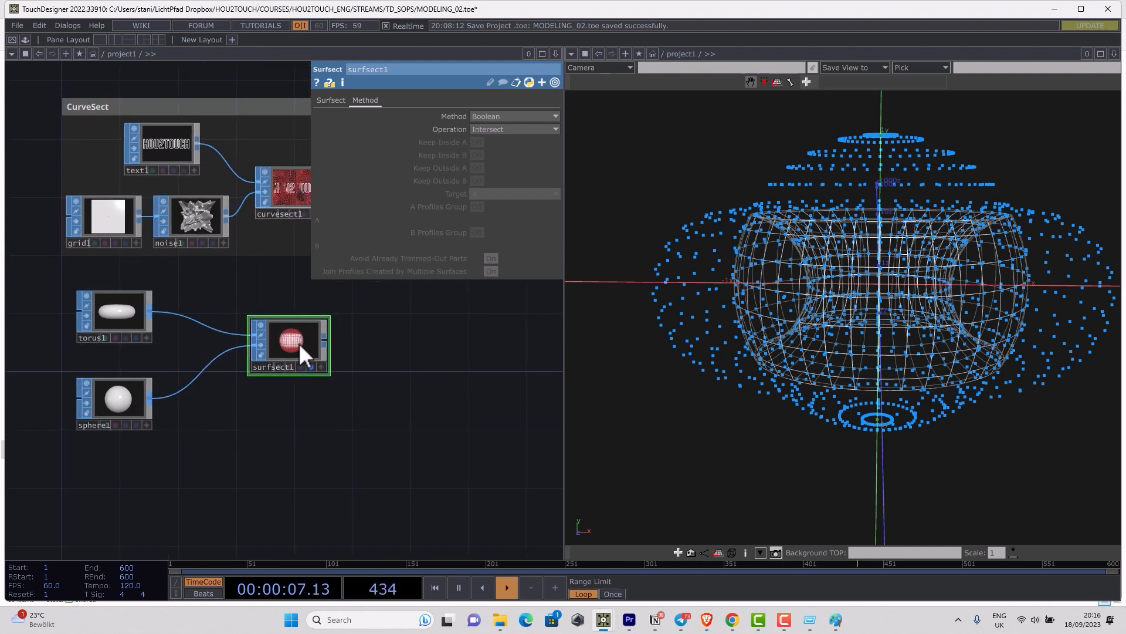
Step: Duplicate surfsect1 as surfsect2 and set its Method to Generate Profiles
{"action": "key", "text": "ctrl+c"}
{"action": "key", "text": "ctrl+v"}
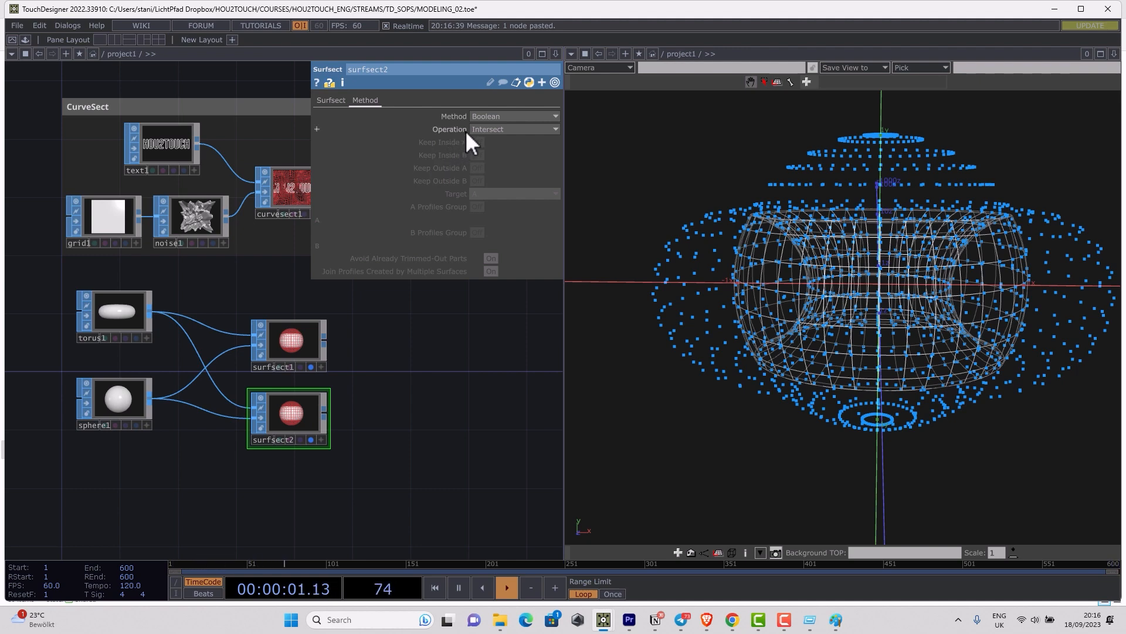
{"action": "left_click", "coordinate": [507, 117]}
{"action": "left_click", "coordinate": [499, 142]}
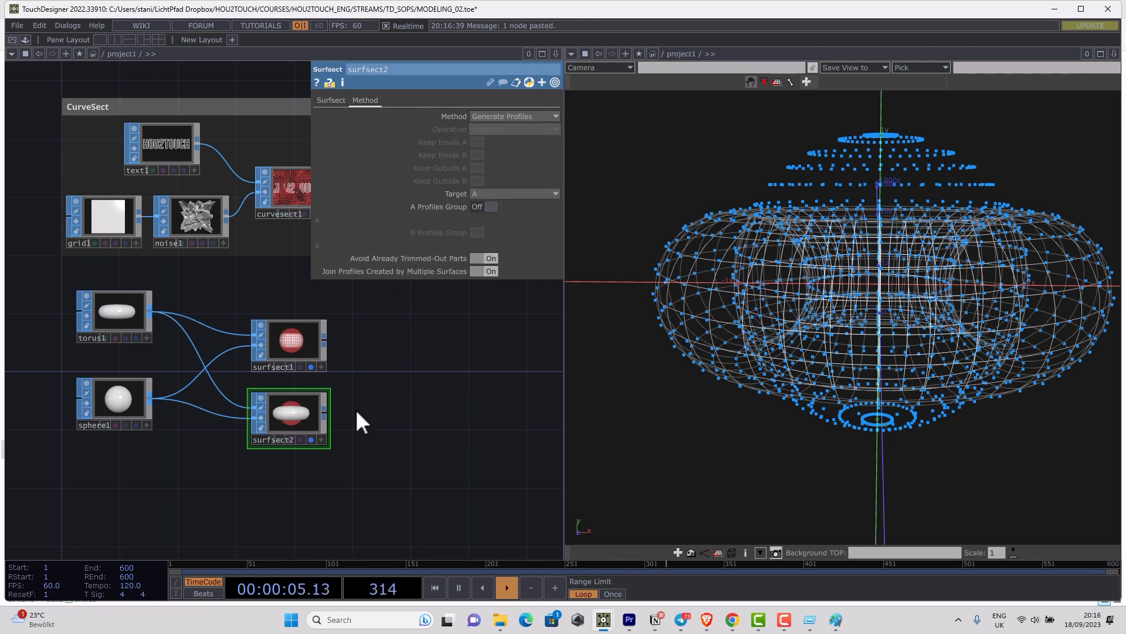
{"action": "scroll", "coordinate": [315, 426], "scroll_direction": "up", "scroll_amount": 3}
Step: Create a Trim SOP trim1 after surfsect2 and inspect the trimmed torus in 3D
{"action": "right_click", "coordinate": [339, 403]}
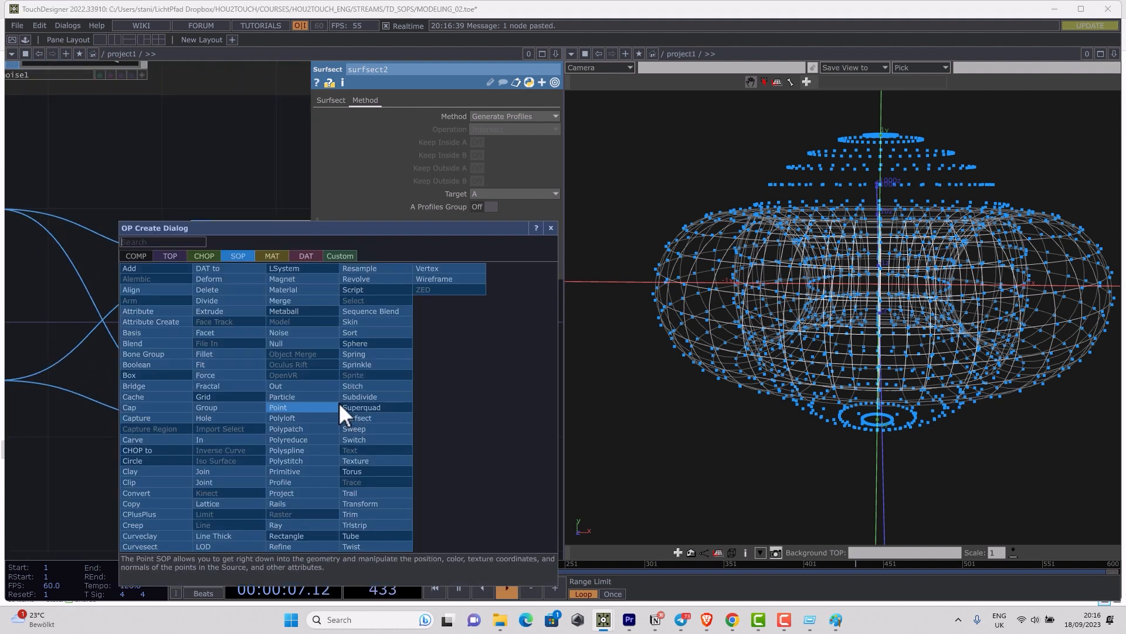
{"action": "type", "text": "TR"}
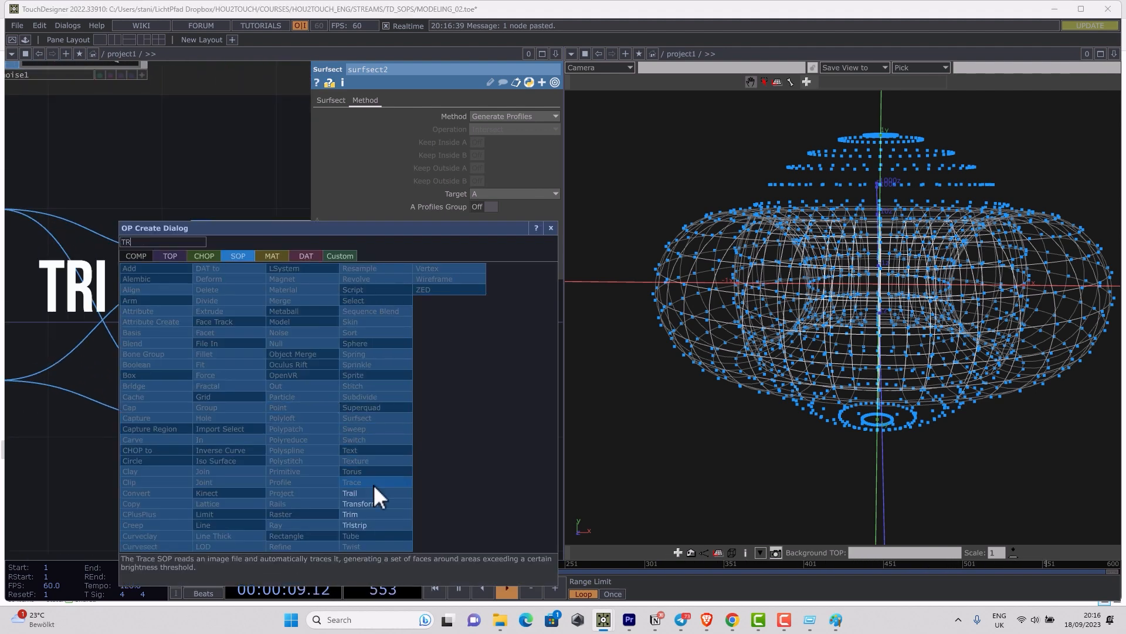
{"action": "type", "text": "IM"}
{"action": "left_click", "coordinate": [365, 515]}
{"action": "left_click", "coordinate": [453, 412]}
{"action": "middle_click_drag", "start_coordinate": [452, 412], "coordinate": [390, 283]}
{"action": "right_click_drag", "start_coordinate": [490, 428], "coordinate": [397, 228]}
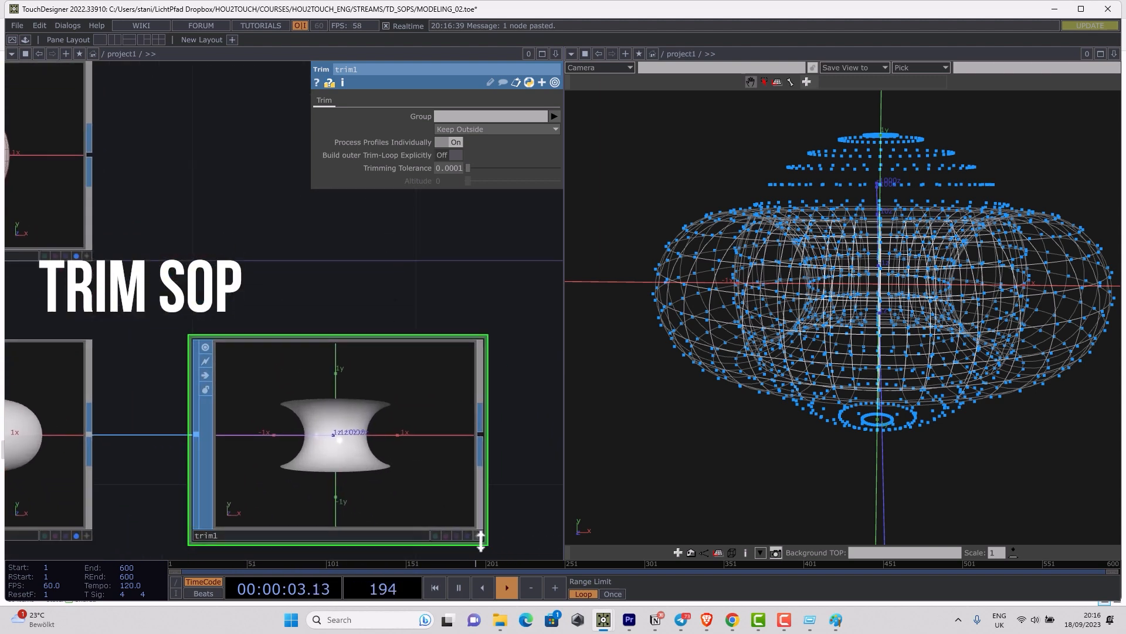
{"action": "left_click_drag", "start_coordinate": [482, 534], "coordinate": [410, 428]}
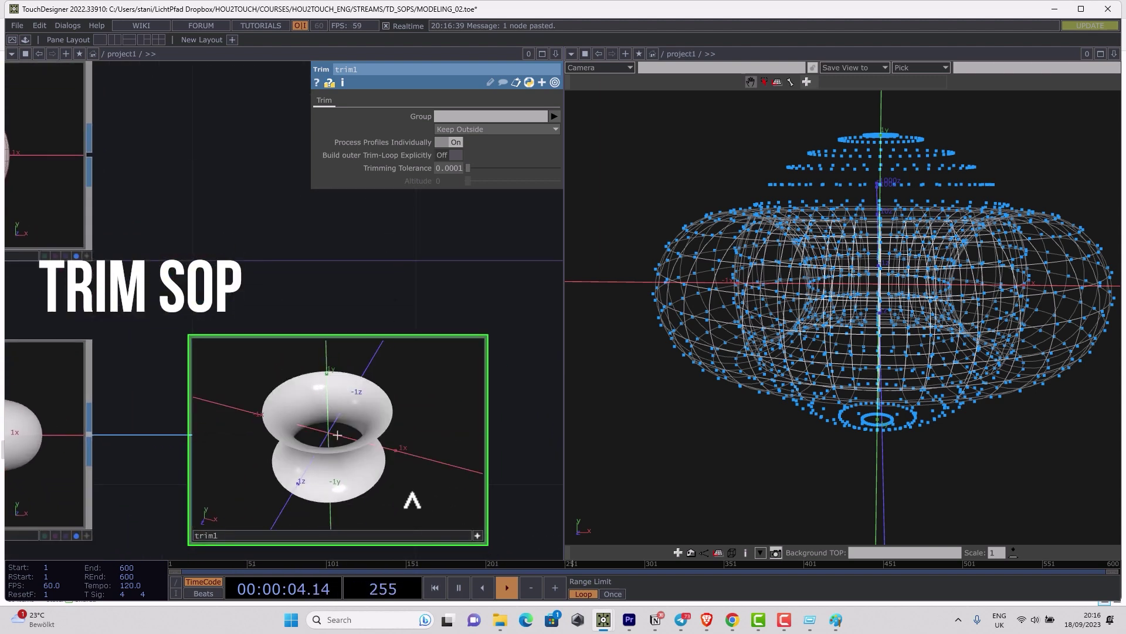
Step: Try Keep Inside on trim1, then set it to Keep Natural and deactivate its viewer
{"action": "left_click", "coordinate": [468, 132]}
{"action": "left_click", "coordinate": [470, 154]}
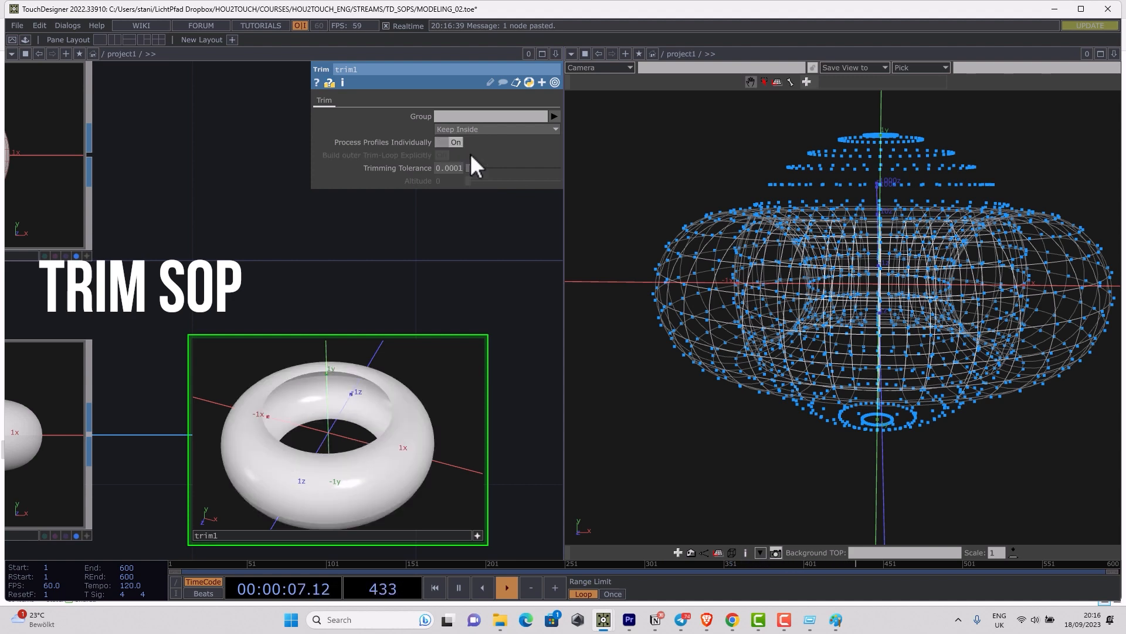
{"action": "left_click", "coordinate": [449, 143]}
{"action": "left_click_drag", "start_coordinate": [366, 234], "coordinate": [390, 247]}
{"action": "scroll", "coordinate": [390, 238], "scroll_direction": "down", "scroll_amount": 2}
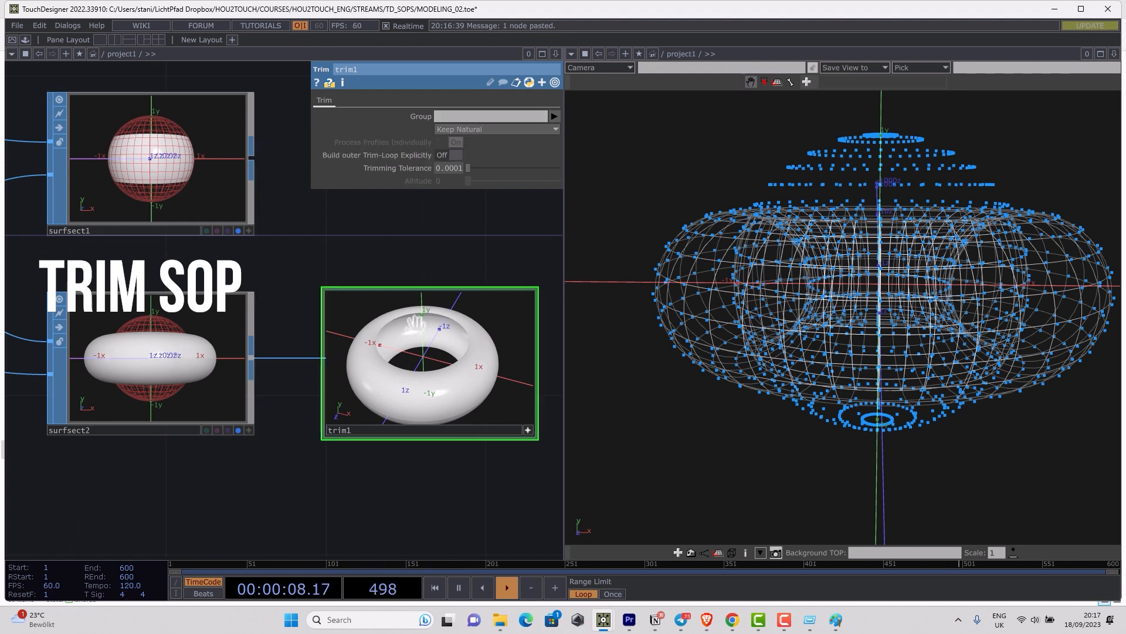
{"action": "left_click", "coordinate": [465, 130]}
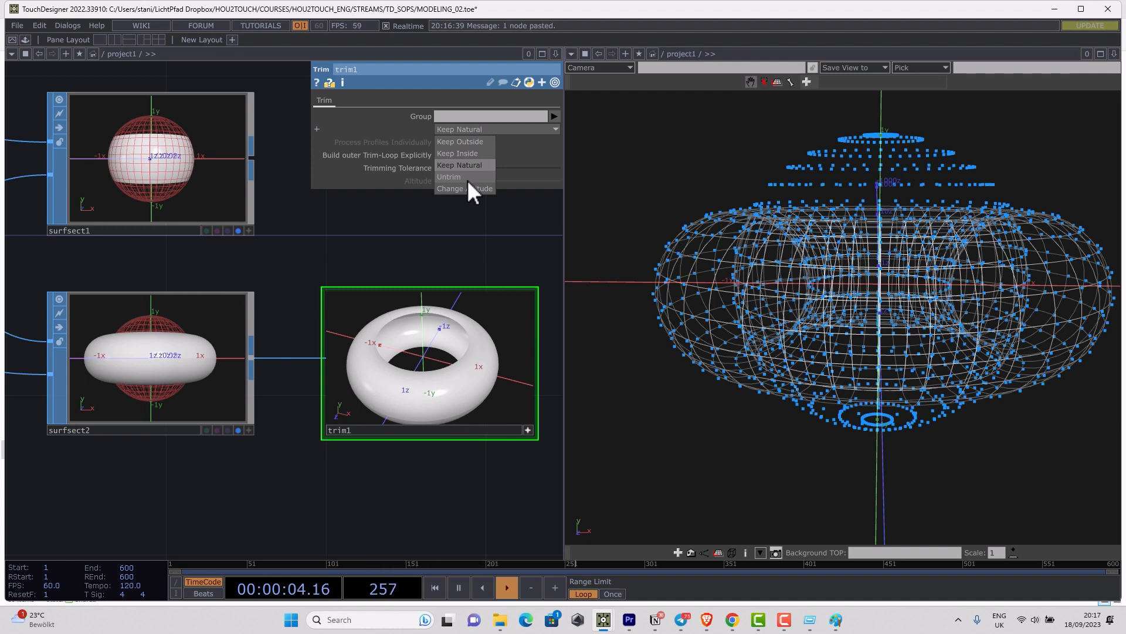
{"action": "left_click", "coordinate": [528, 430]}
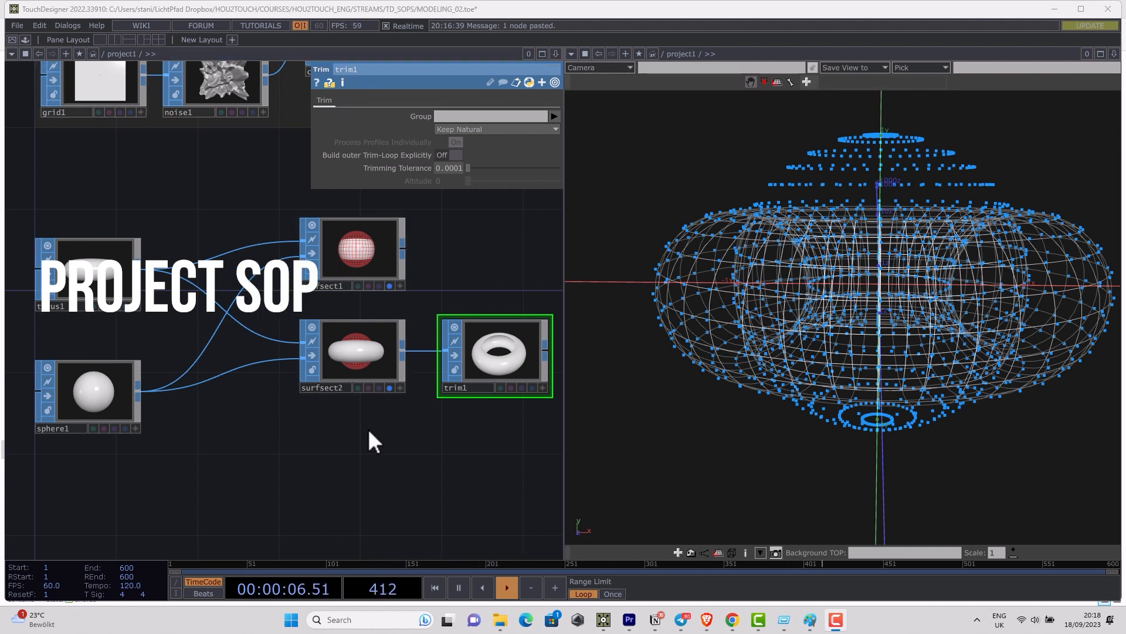
Step: Add a Grid SOP grid2 with Primitive Type set to NURBS
{"action": "left_click_drag", "start_coordinate": [343, 475], "coordinate": [329, 390]}
{"action": "left_click_drag", "start_coordinate": [214, 397], "coordinate": [298, 403]}
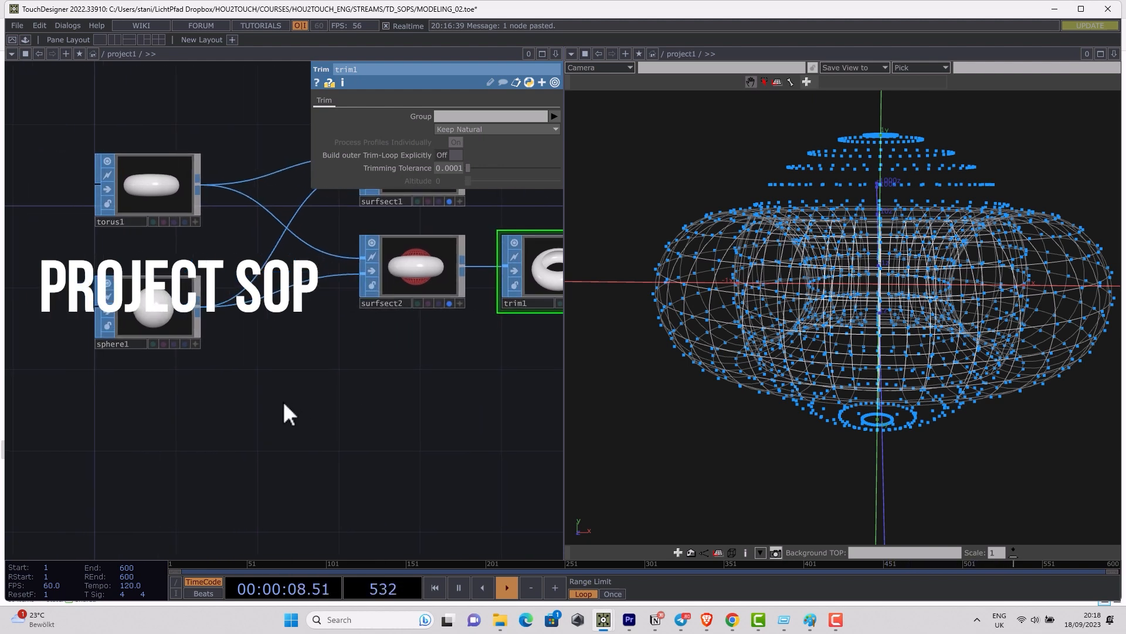
{"action": "key", "text": "Tab"}
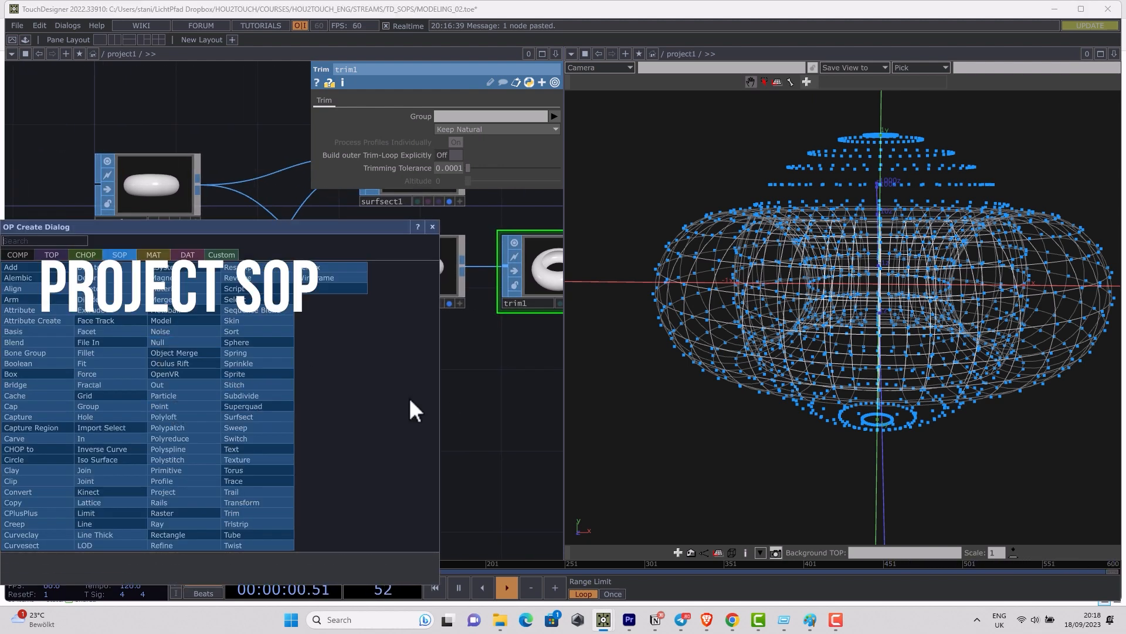
{"action": "key", "text": "Tab"}
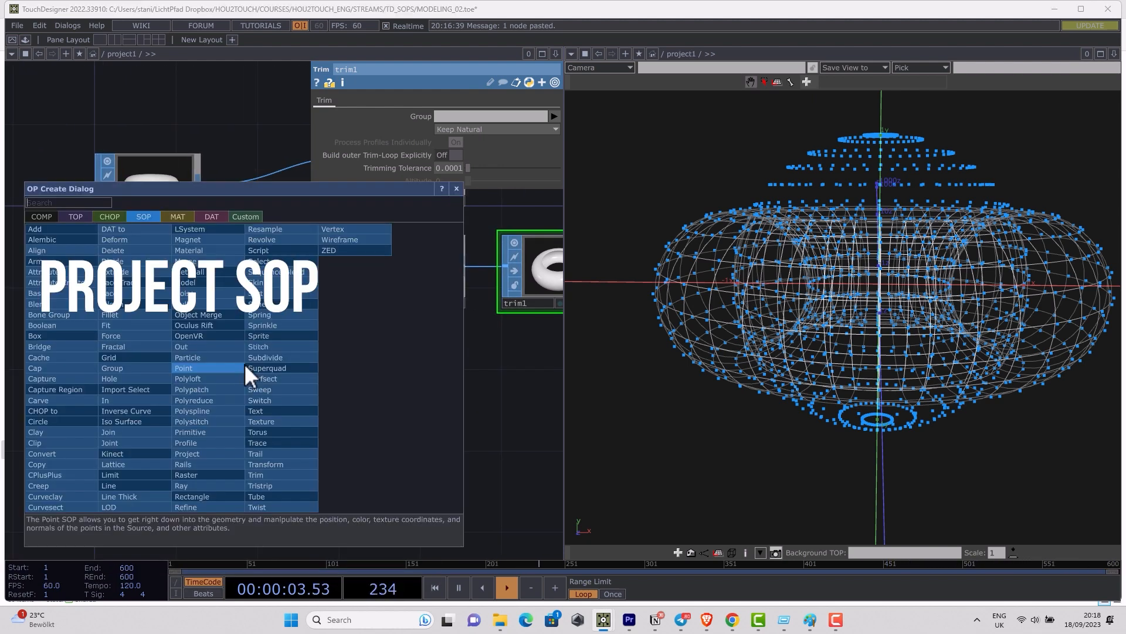
{"action": "type", "text": "grid"}
{"action": "key", "text": "Return"}
{"action": "left_click", "coordinate": [159, 487]}
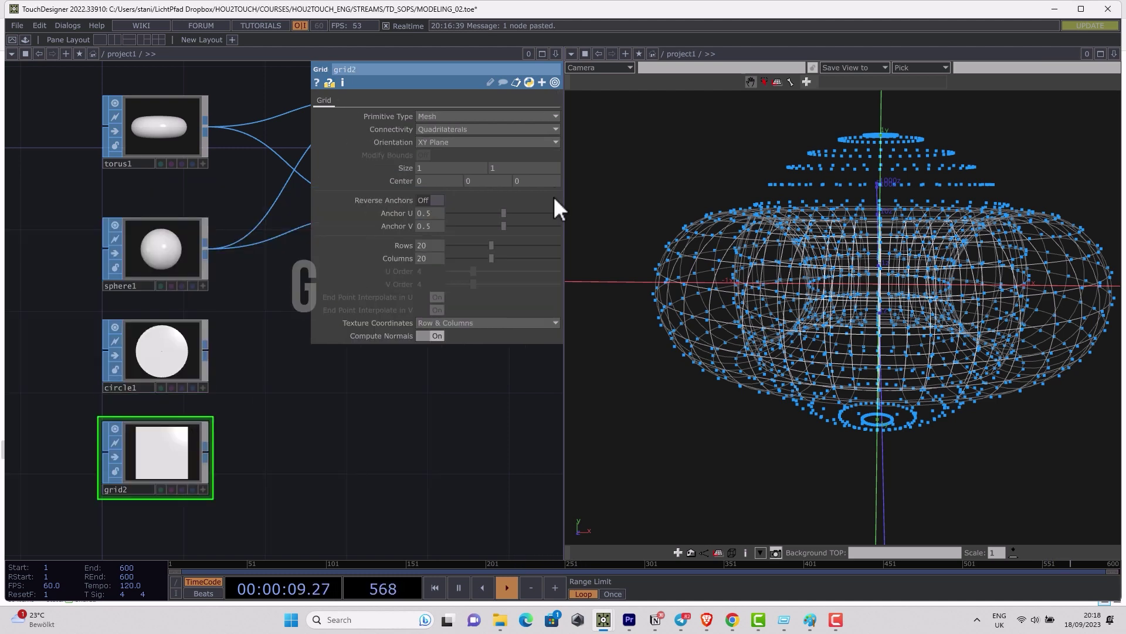
{"action": "left_click", "coordinate": [489, 118]}
{"action": "left_click", "coordinate": [471, 114]}
Step: Add a Project SOP fed by circle1 and grid2 and view its wireframe result
{"action": "left_click", "coordinate": [199, 346]}
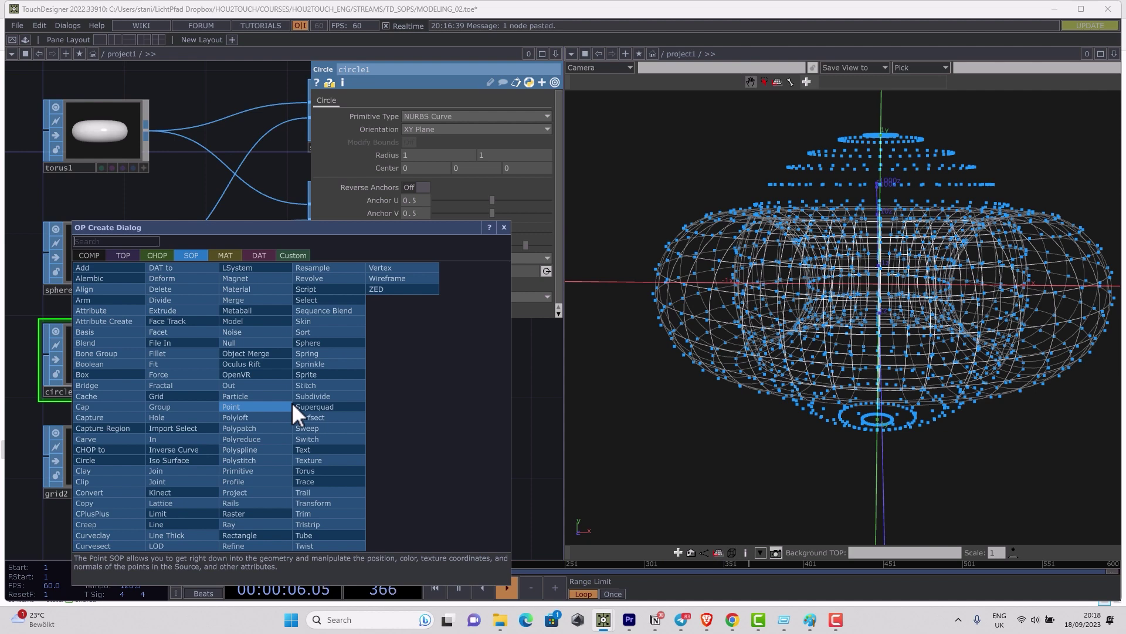
{"action": "type", "text": "P"}
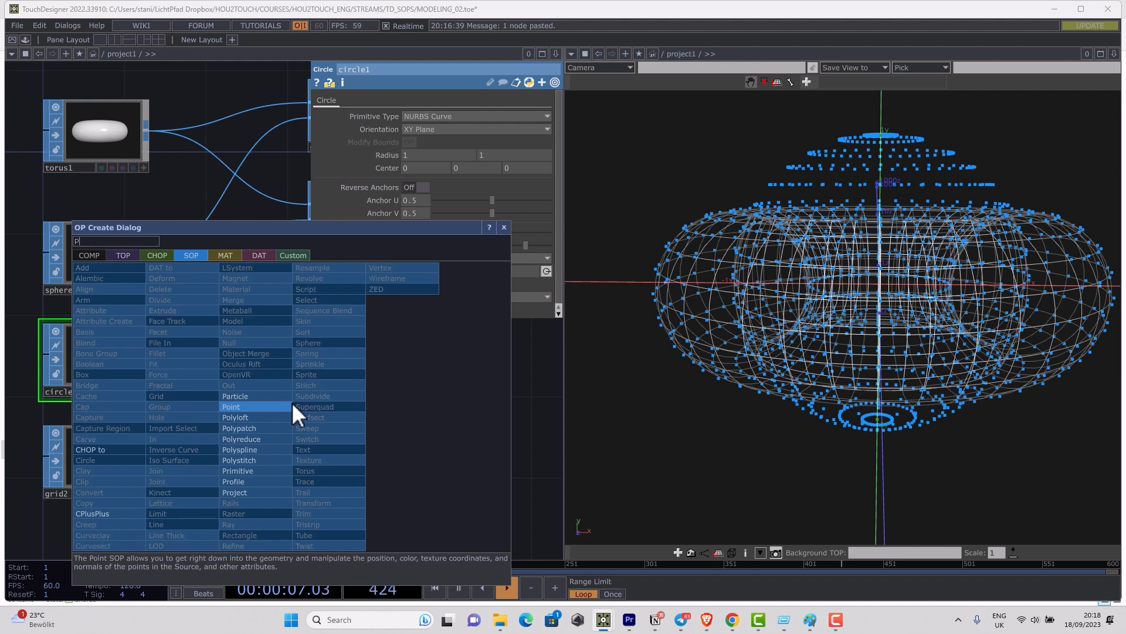
{"action": "type", "text": "R"}
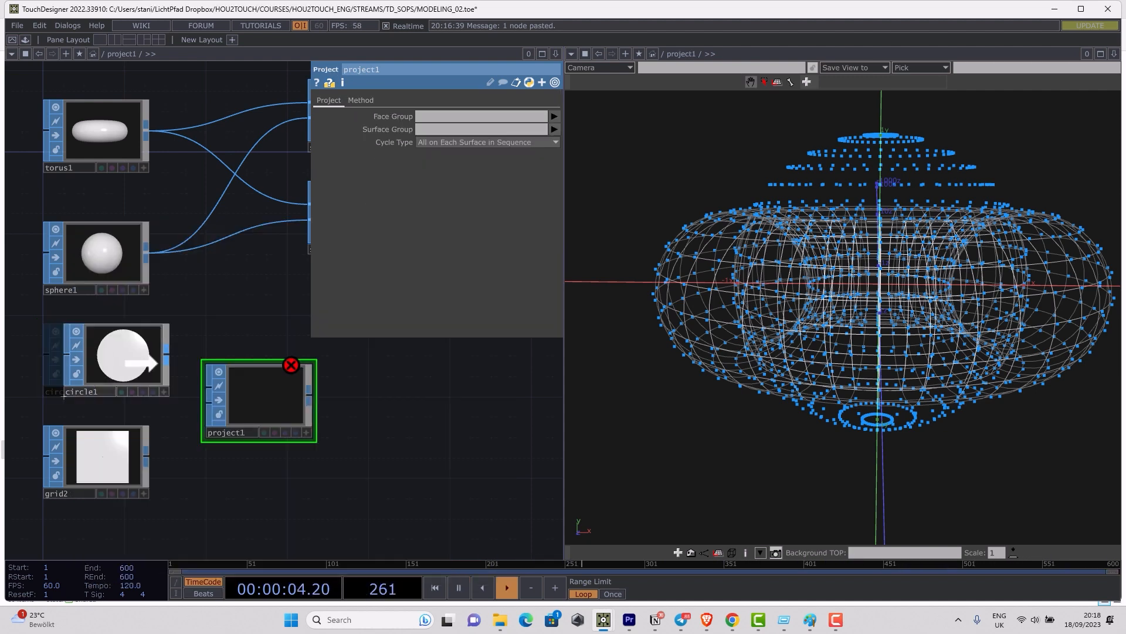
{"action": "left_click", "coordinate": [146, 350]}
{"action": "left_click", "coordinate": [210, 387]}
{"action": "left_click", "coordinate": [146, 456]}
{"action": "left_click", "coordinate": [207, 410]}
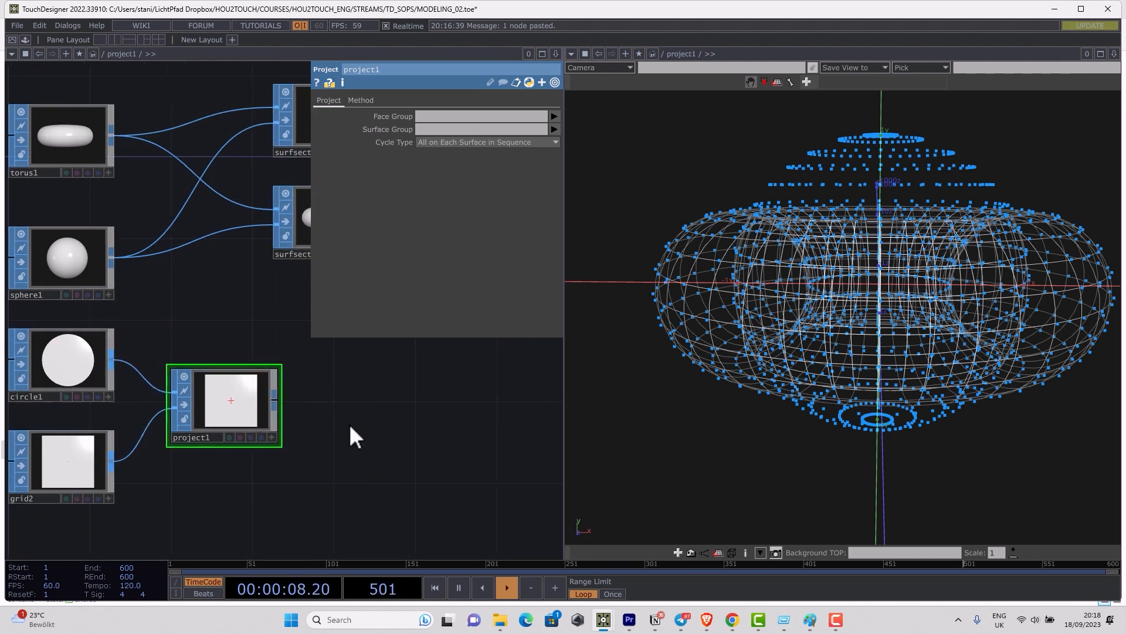
{"action": "left_click", "coordinate": [263, 436]}
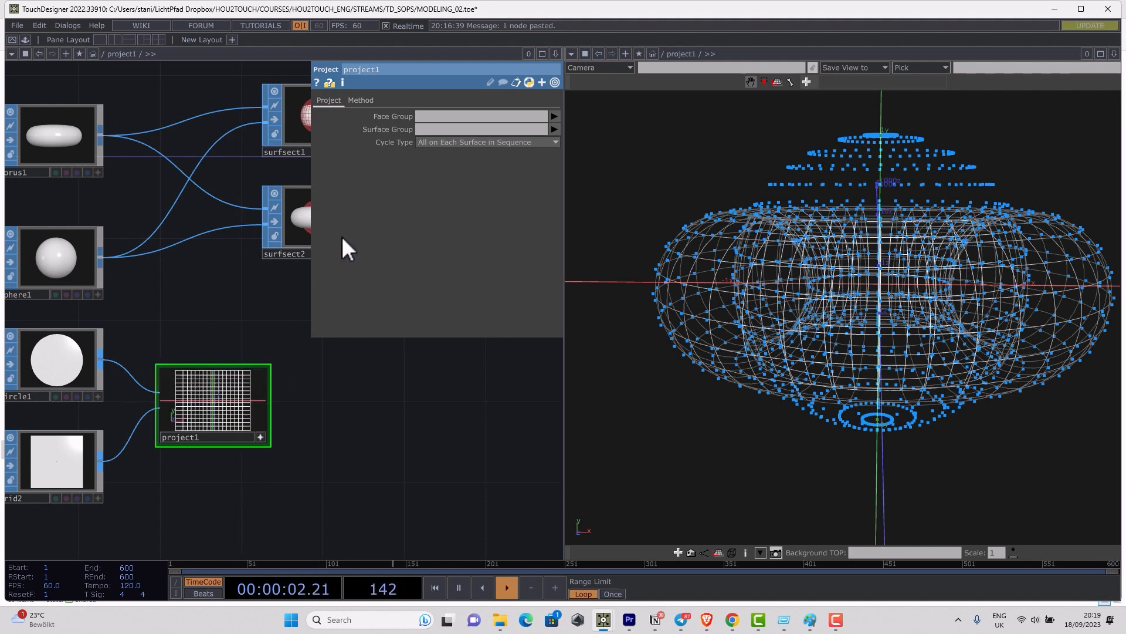
{"action": "left_click", "coordinate": [361, 101]}
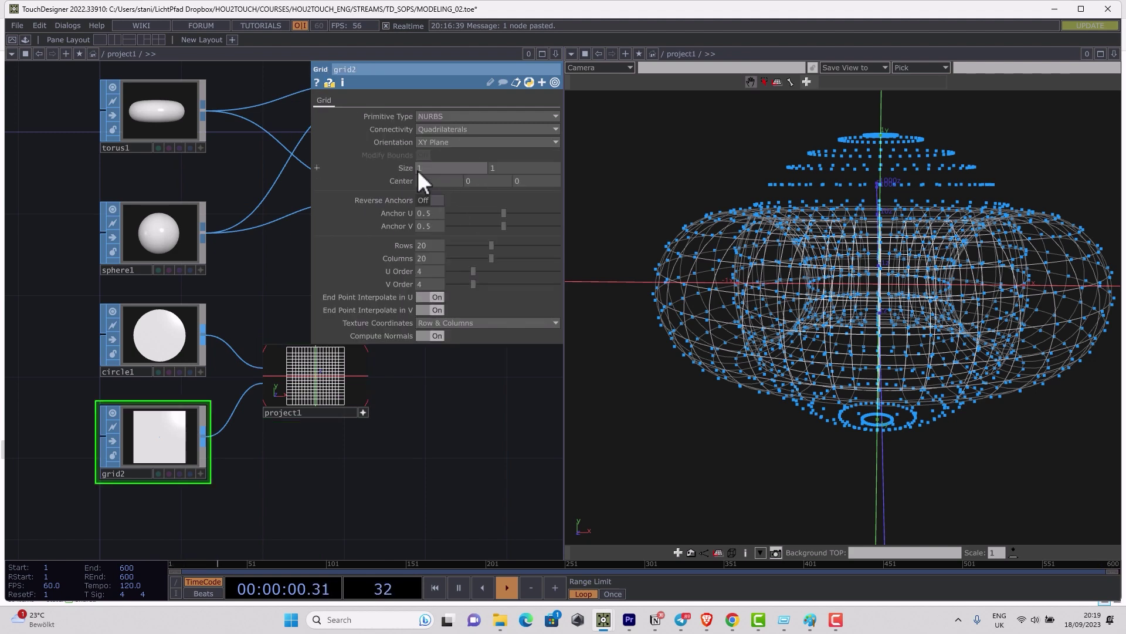
Step: Enlarge grid2 to 2.9 by 2.9 so the projected circle lies inside, and check project1's info
{"action": "middle_click", "coordinate": [413, 172]}
{"action": "middle_click_drag", "start_coordinate": [411, 170], "coordinate": [359, 156]}
{"action": "scroll", "coordinate": [350, 408], "scroll_direction": "up", "scroll_amount": 5}
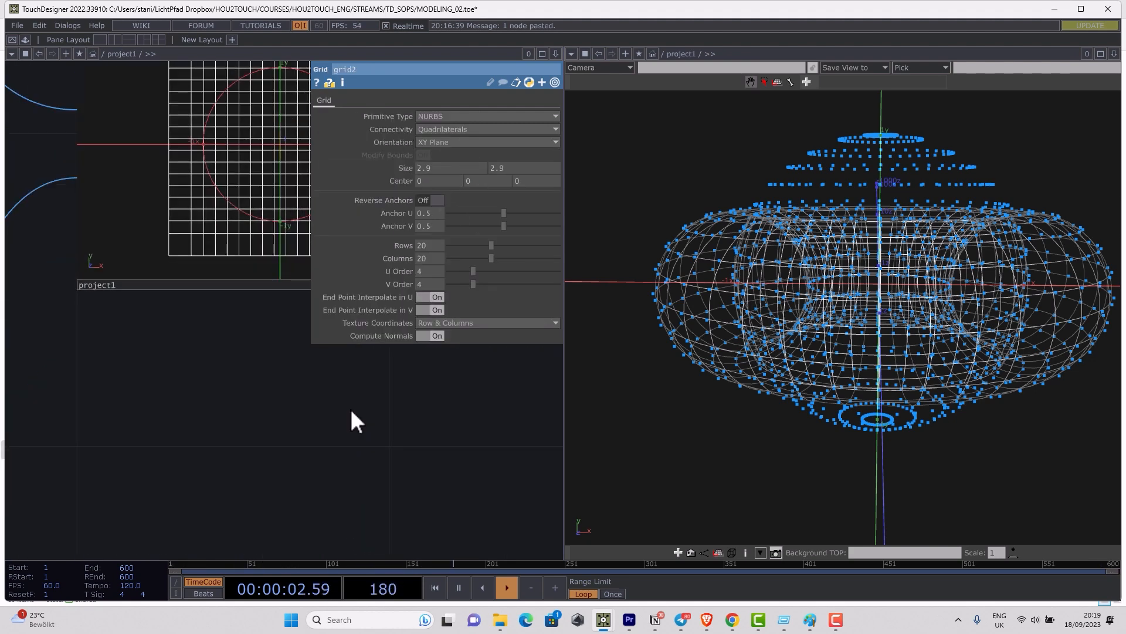
{"action": "scroll", "coordinate": [352, 411], "scroll_direction": "down", "scroll_amount": 3}
{"action": "scroll", "coordinate": [269, 478], "scroll_direction": "down", "scroll_amount": 2}
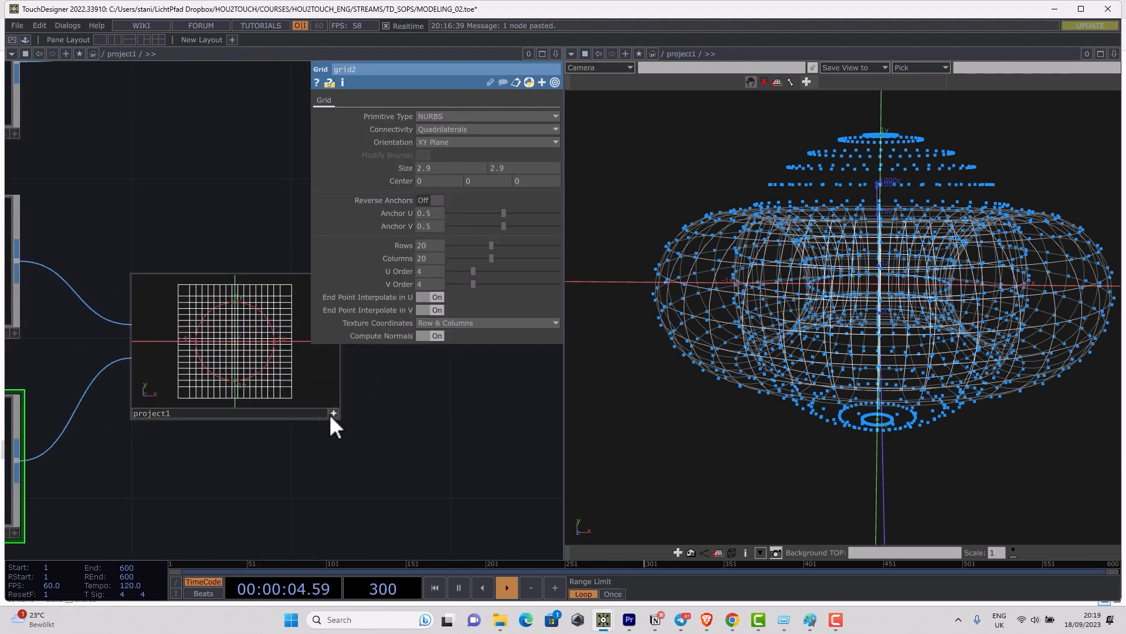
{"action": "middle_click", "coordinate": [231, 381]}
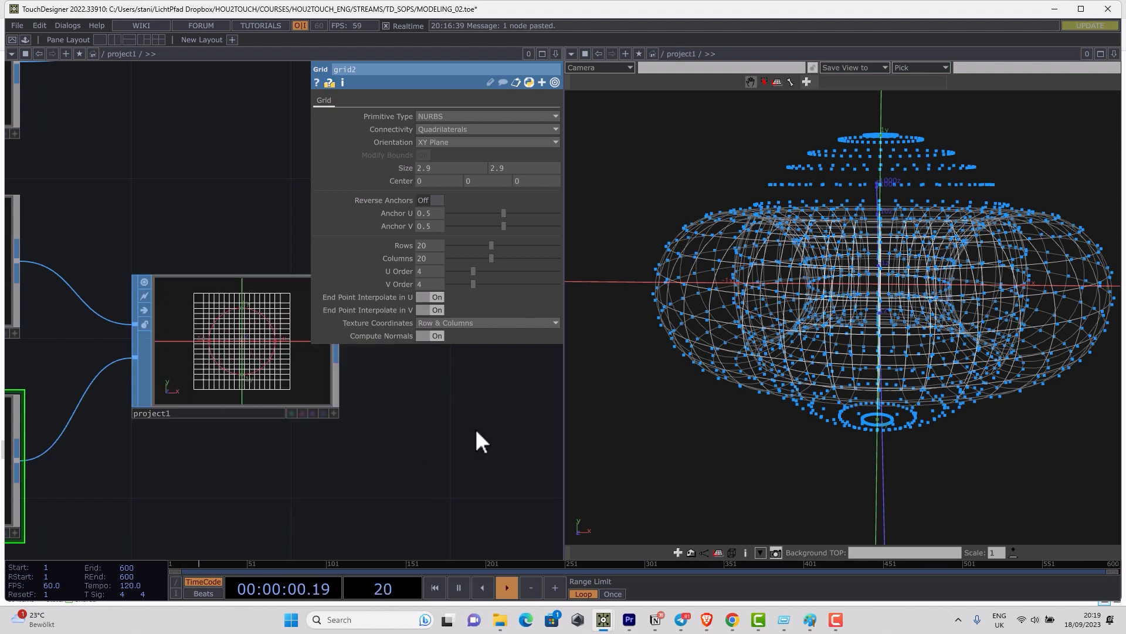
{"action": "left_click_drag", "start_coordinate": [497, 427], "coordinate": [266, 360]}
Step: Add trim2 after project1, try Keep Inside, then Keep Outside to cut a circular hole in the grid
{"action": "right_click", "coordinate": [266, 361]}
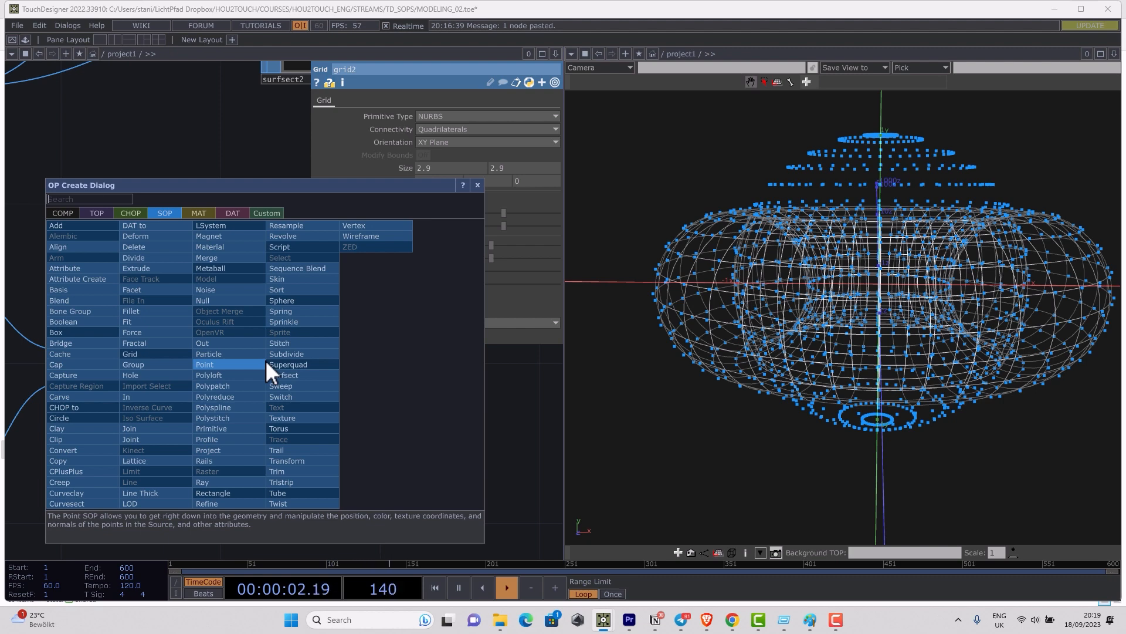
{"action": "type", "text": "TR"}
{"action": "left_click", "coordinate": [292, 471]}
{"action": "left_click", "coordinate": [364, 333]}
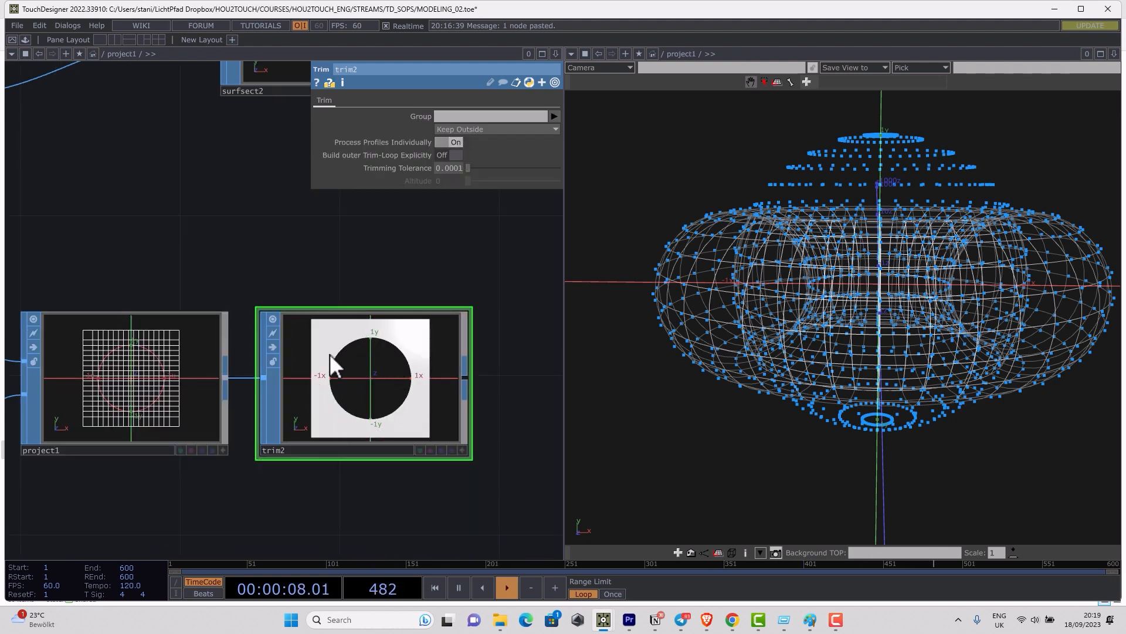
{"action": "left_click", "coordinate": [463, 132]}
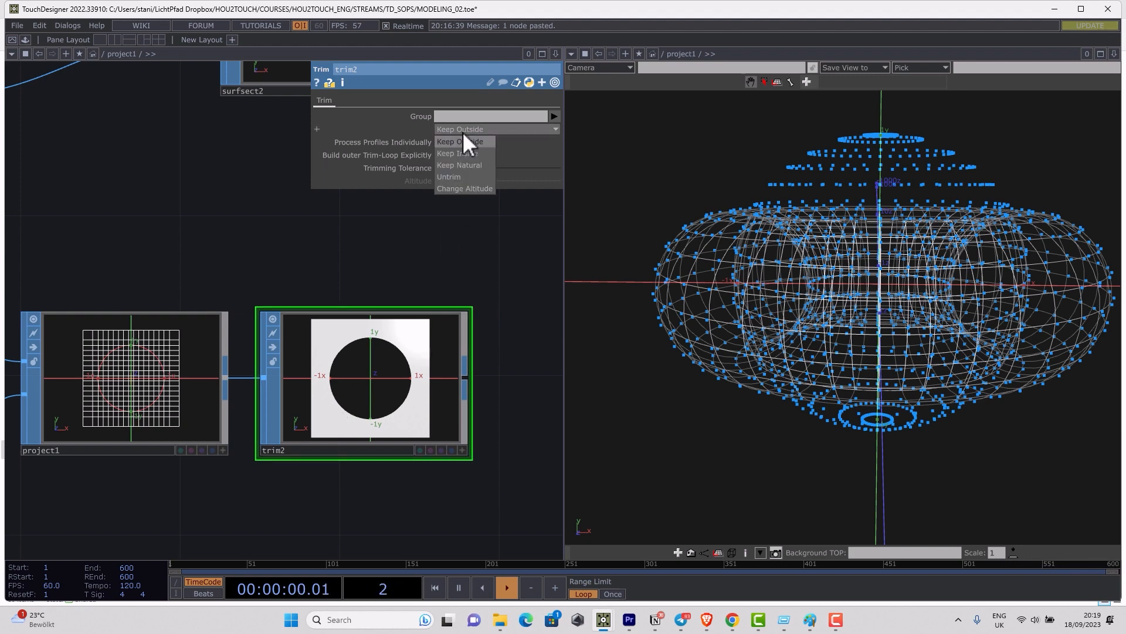
{"action": "left_click", "coordinate": [465, 150]}
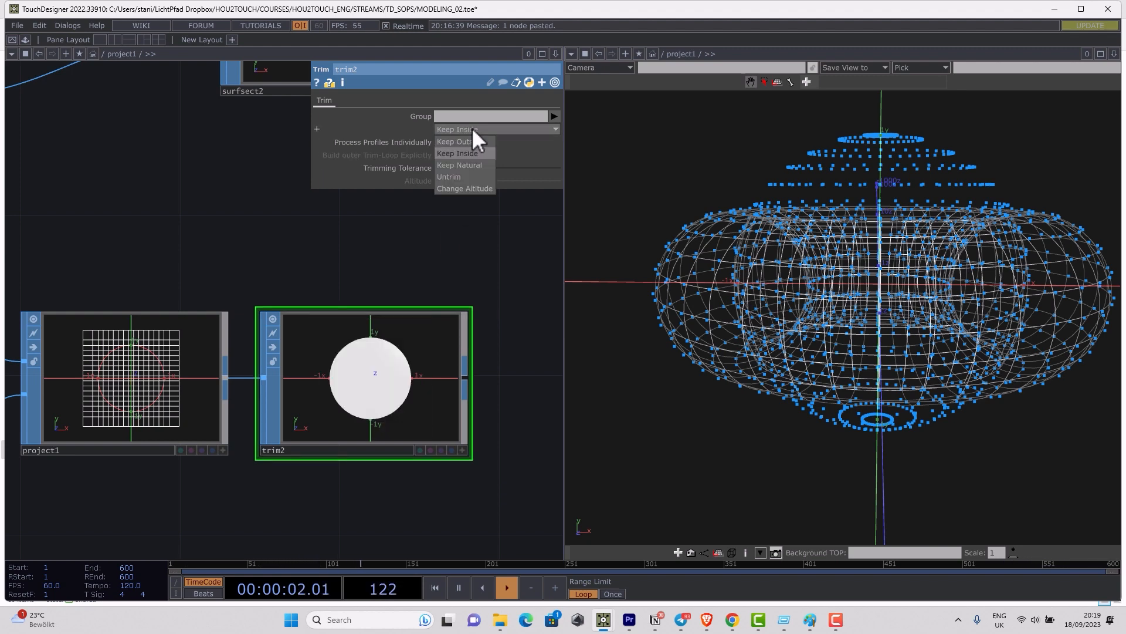
{"action": "left_click", "coordinate": [467, 141]}
{"action": "scroll", "coordinate": [361, 264], "scroll_direction": "down", "scroll_amount": 2}
{"action": "scroll", "coordinate": [265, 370], "scroll_direction": "down", "scroll_amount": 2}
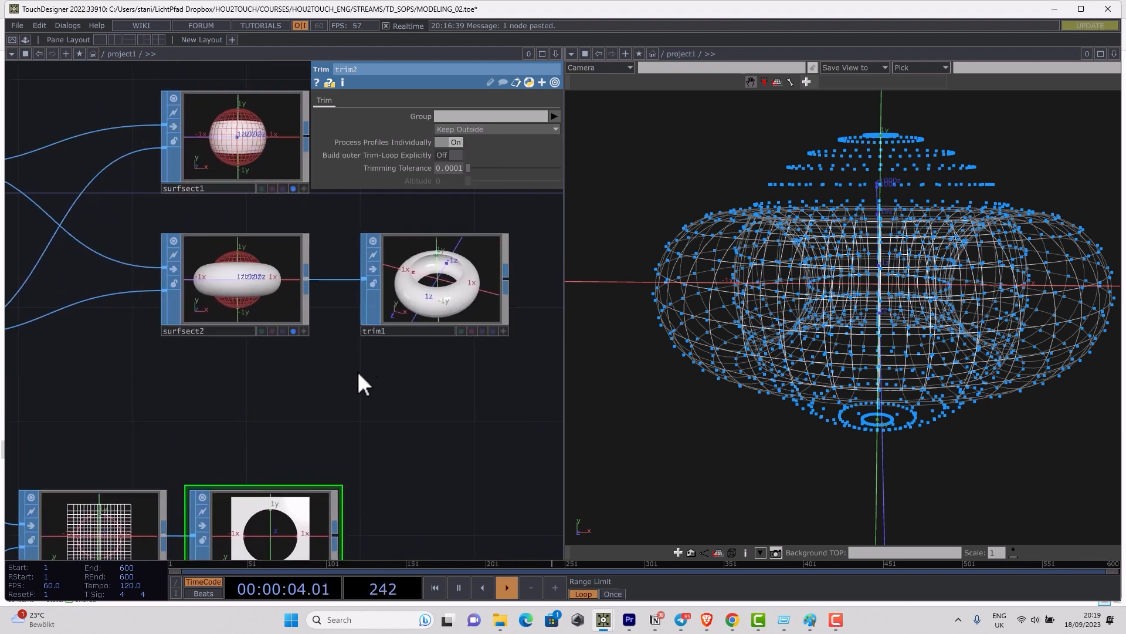
{"action": "scroll", "coordinate": [325, 405], "scroll_direction": "up", "scroll_amount": 2}
{"action": "left_click_drag", "start_coordinate": [304, 406], "coordinate": [331, 410]}
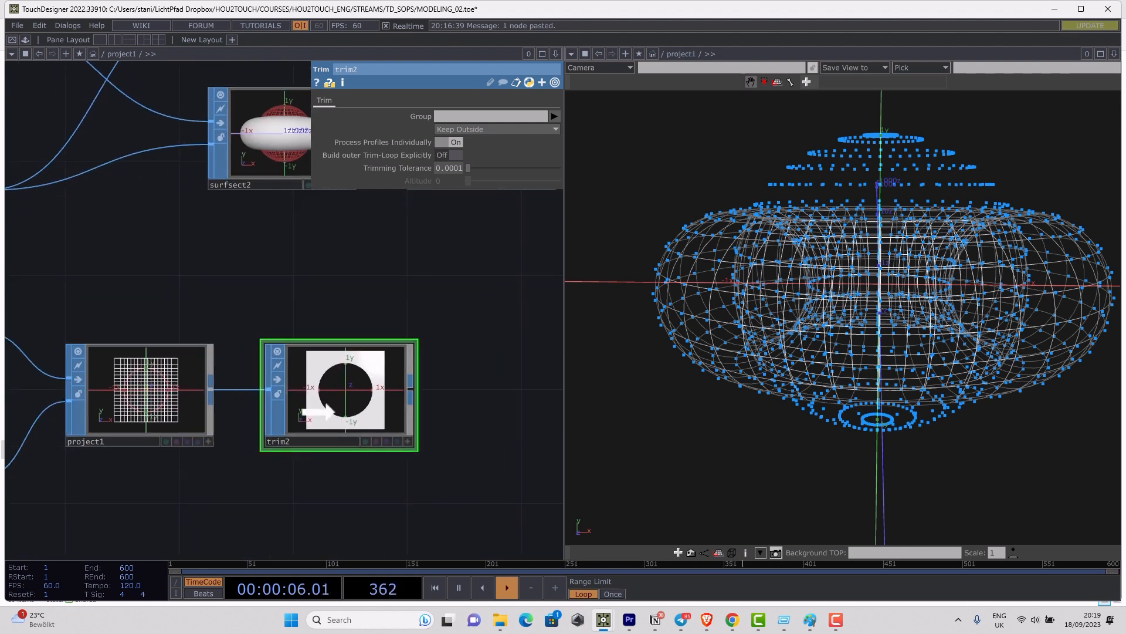